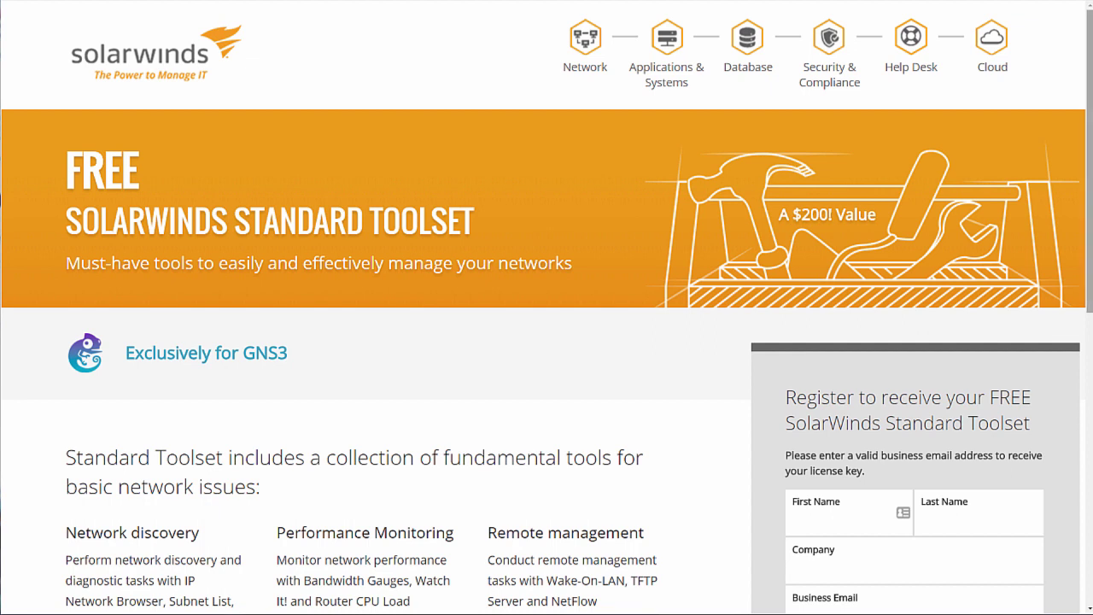
Scroll down through the SolarWinds Standard Toolset page.
scroll(547, 308, "down", 1)
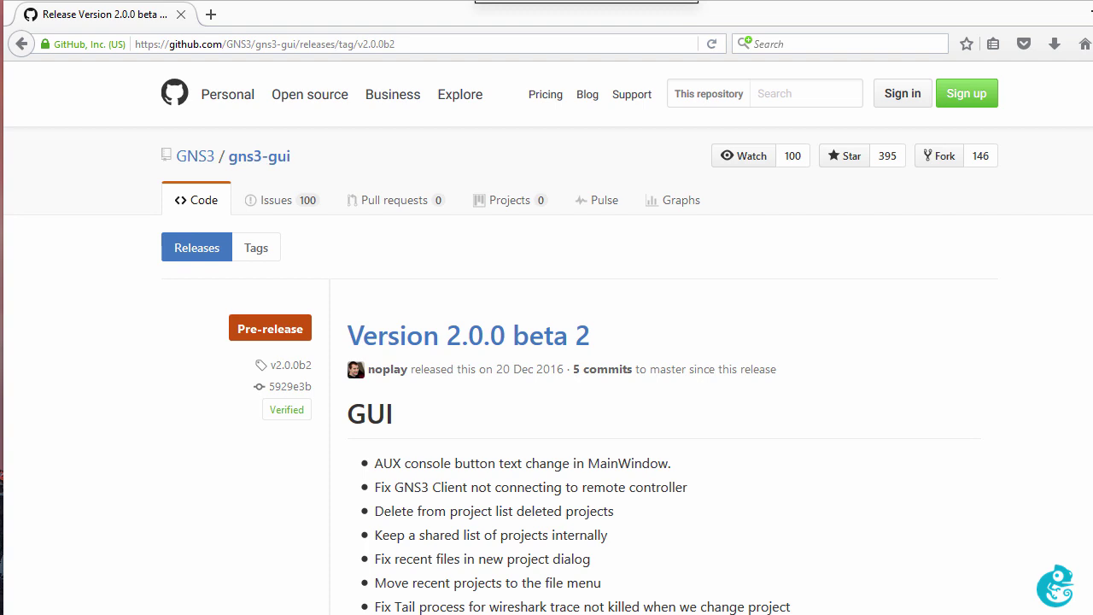
Save GNS3.VM.VMware.Workstation.2.0.0b2.zip from the release's Downloads list to disk.
scroll(574, 335, "down", 15)
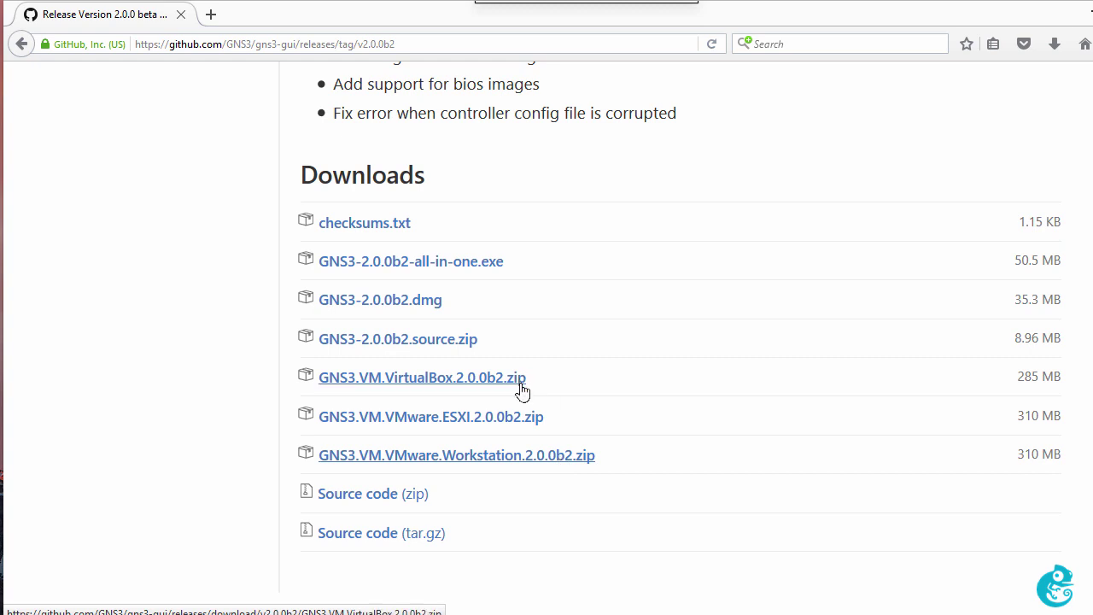
key("Home")
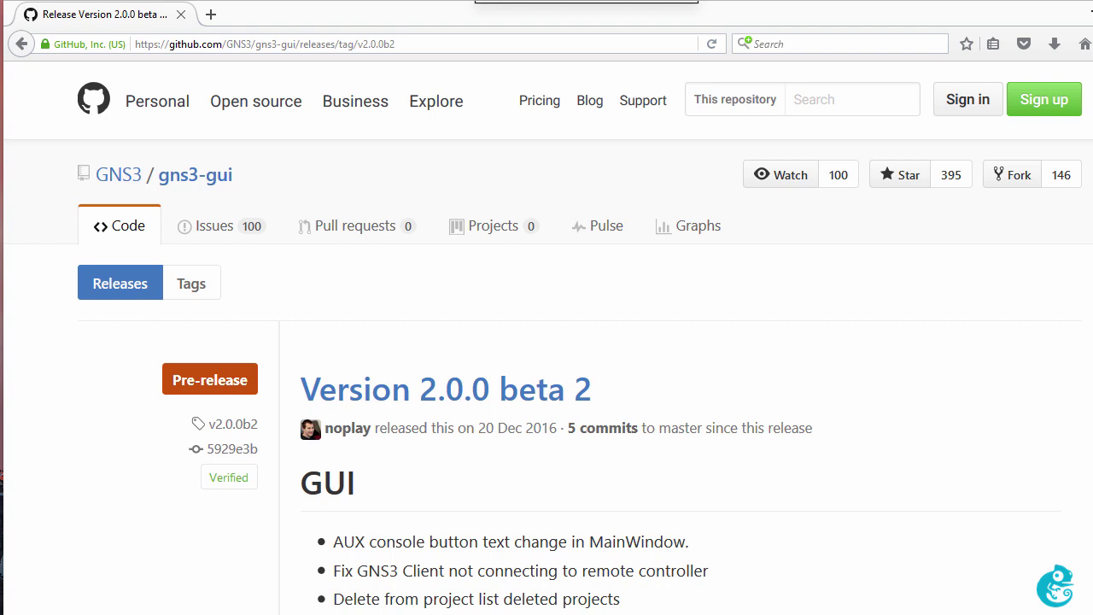
scroll(547, 342, "down", 20)
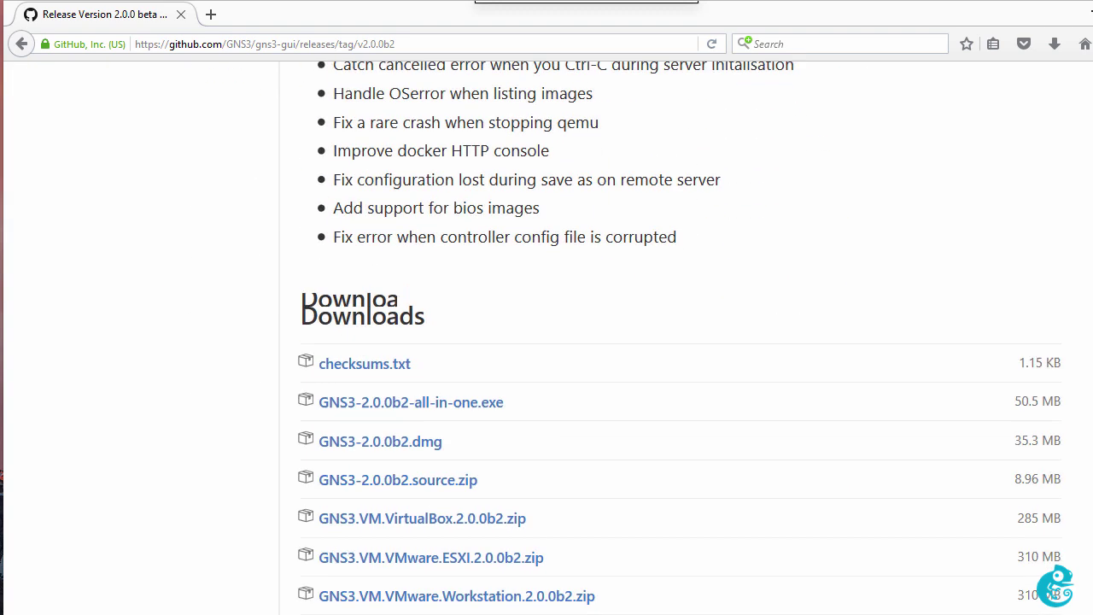
scroll(501, 348, "down", 2)
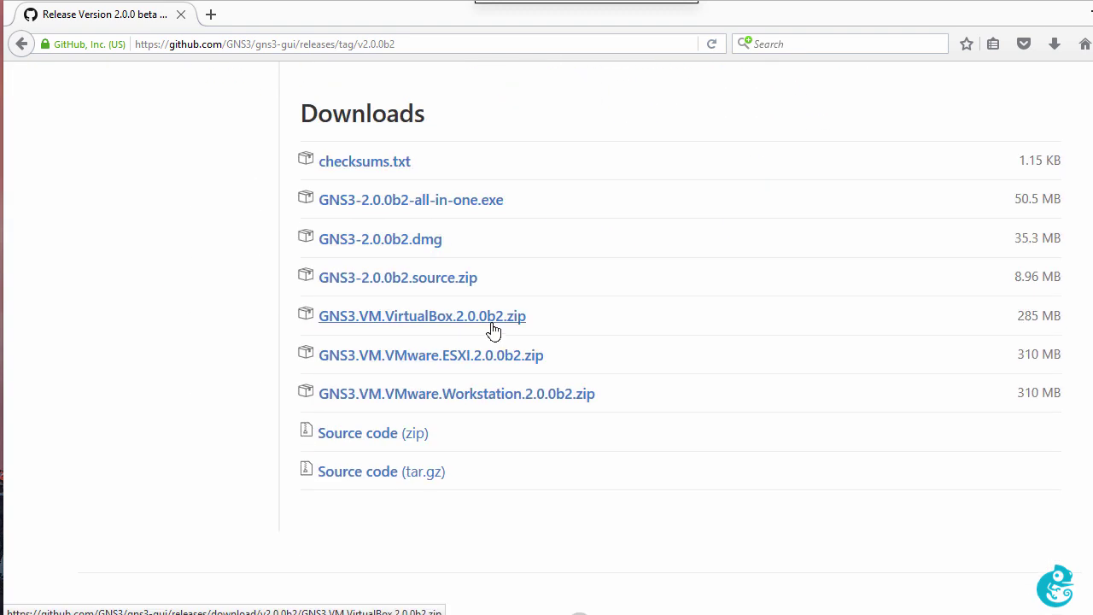
left_click(498, 400)
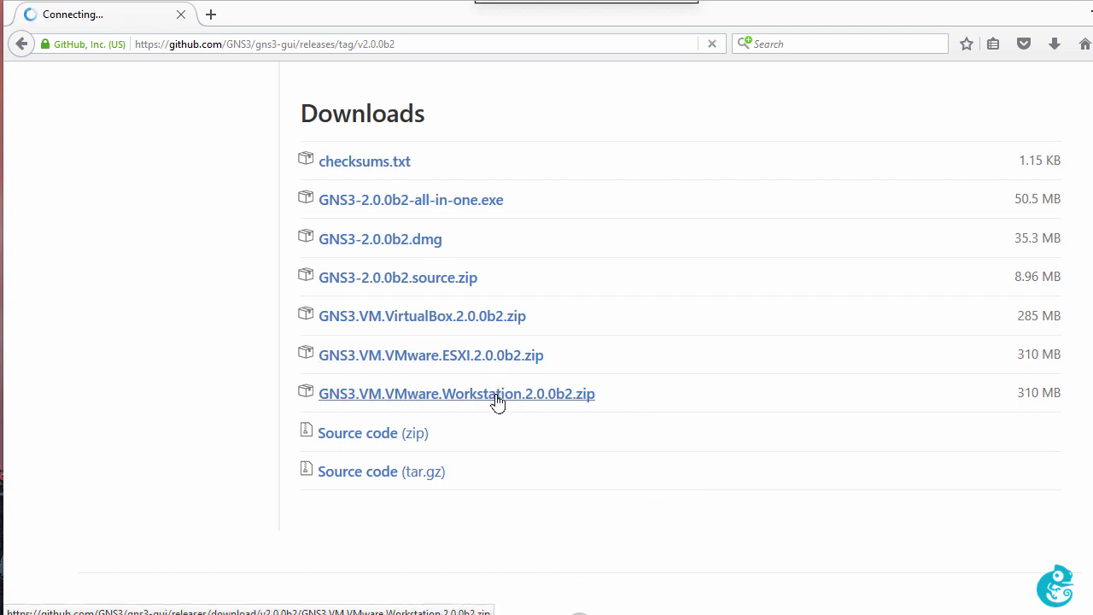
left_click(487, 341)
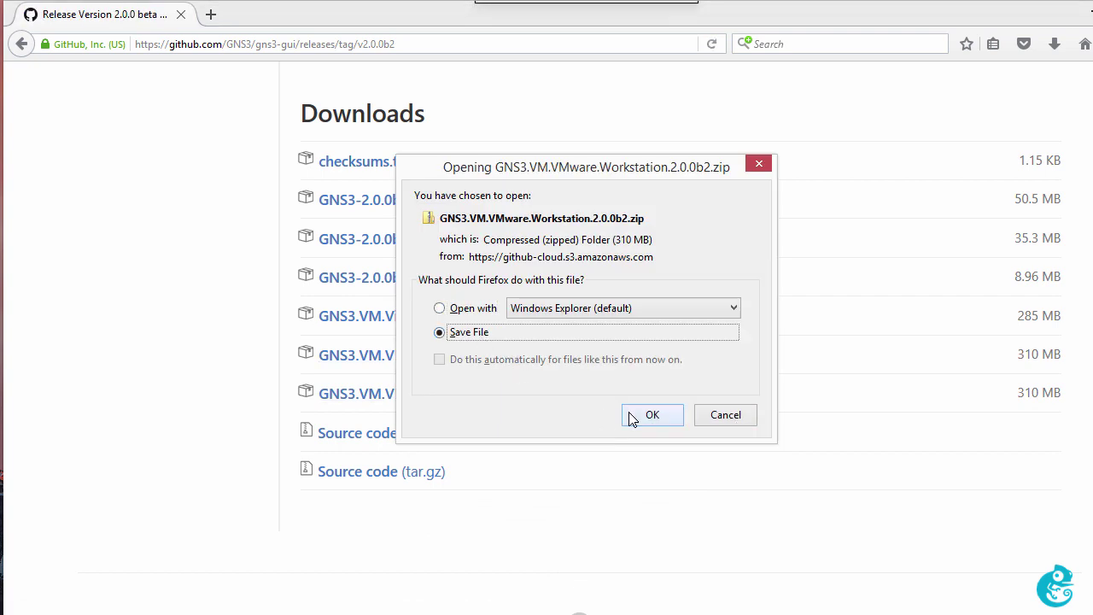
left_click(651, 416)
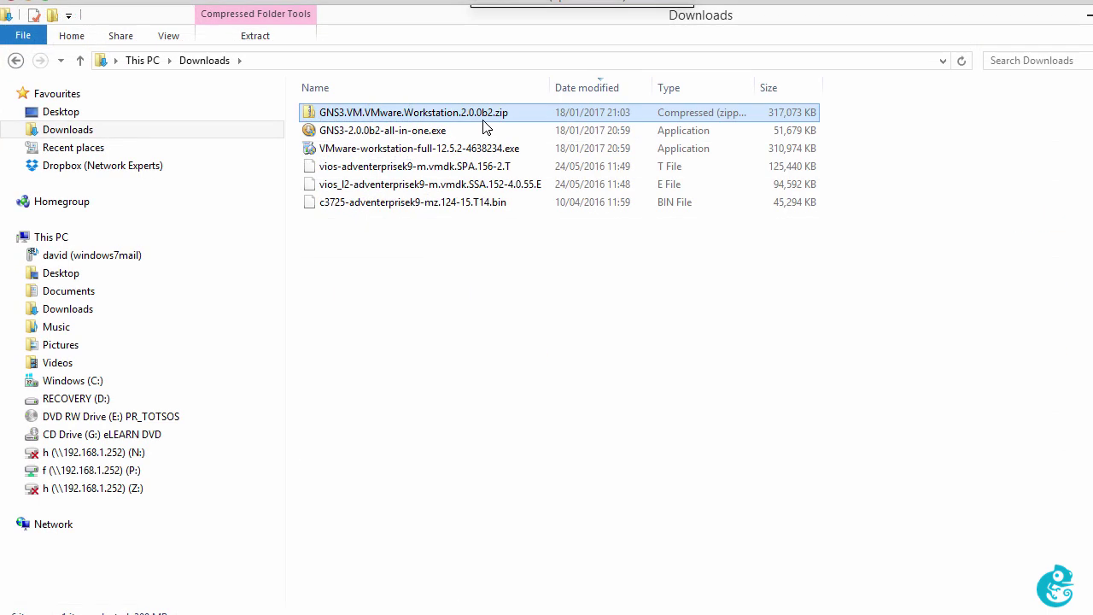
Extract all contents of the GNS3 VM zip into the suggested Downloads subfolder.
right_click(484, 117)
left_click(523, 166)
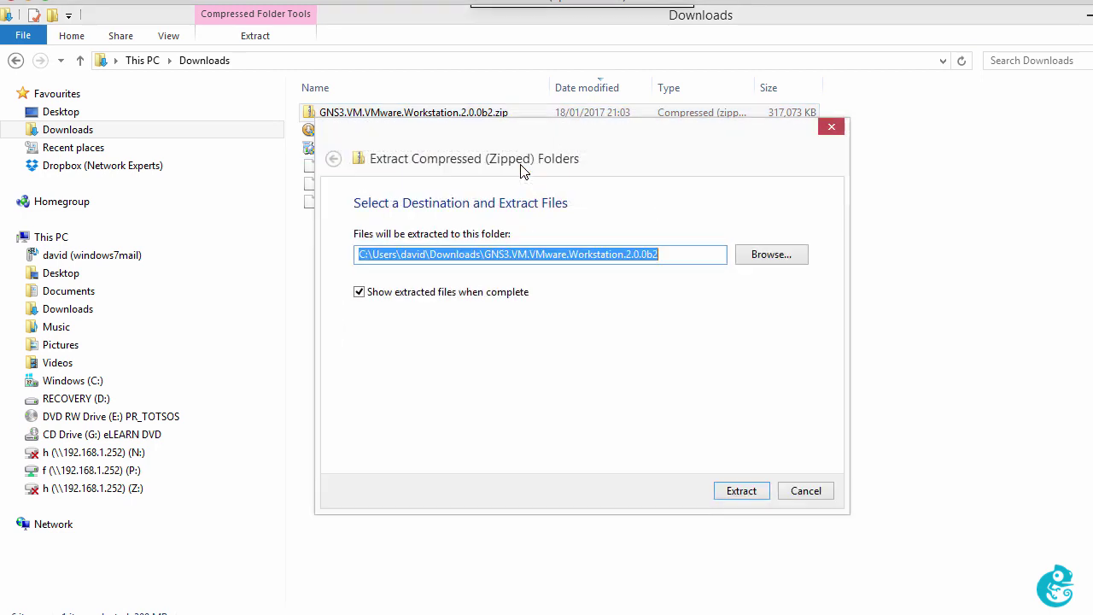
left_click(759, 491)
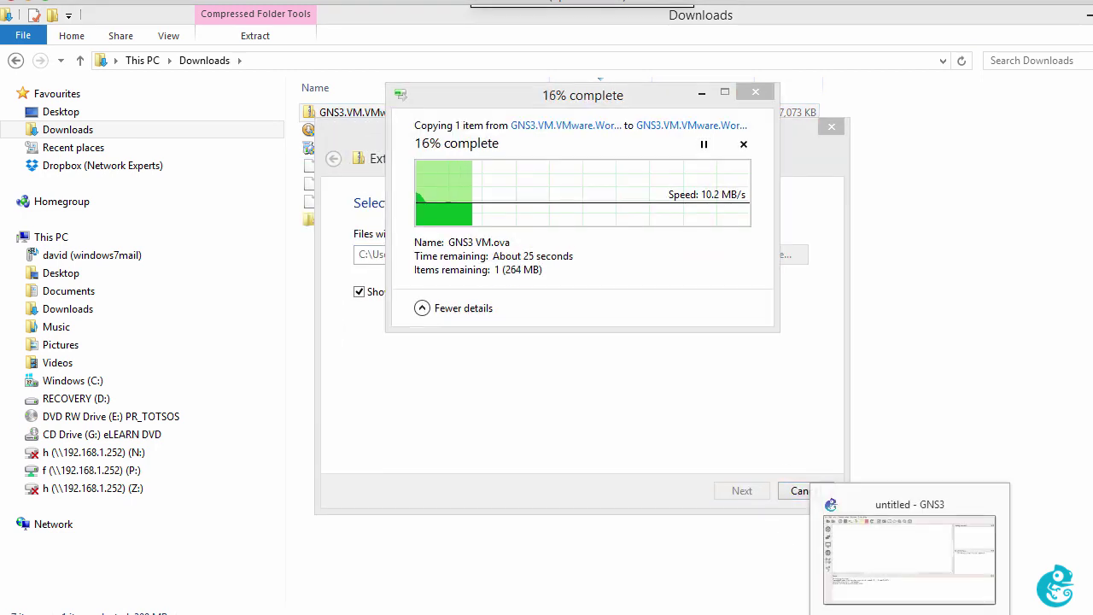
left_click(910, 613)
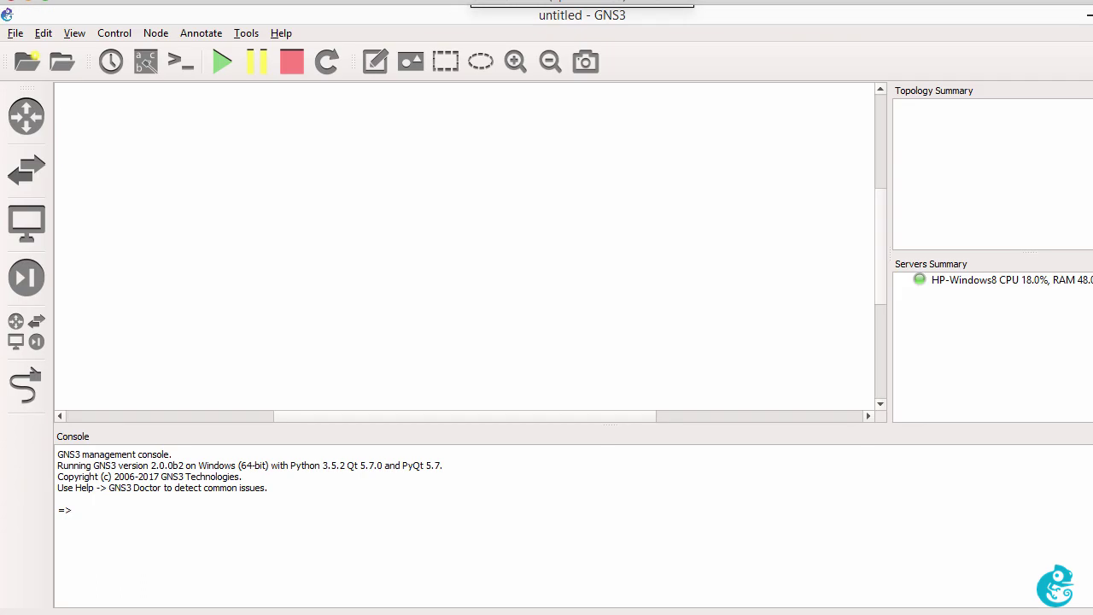
Check in Help > About that GNS3 is version 2.0.0b2, then switch to VMware Workstation.
left_click(283, 35)
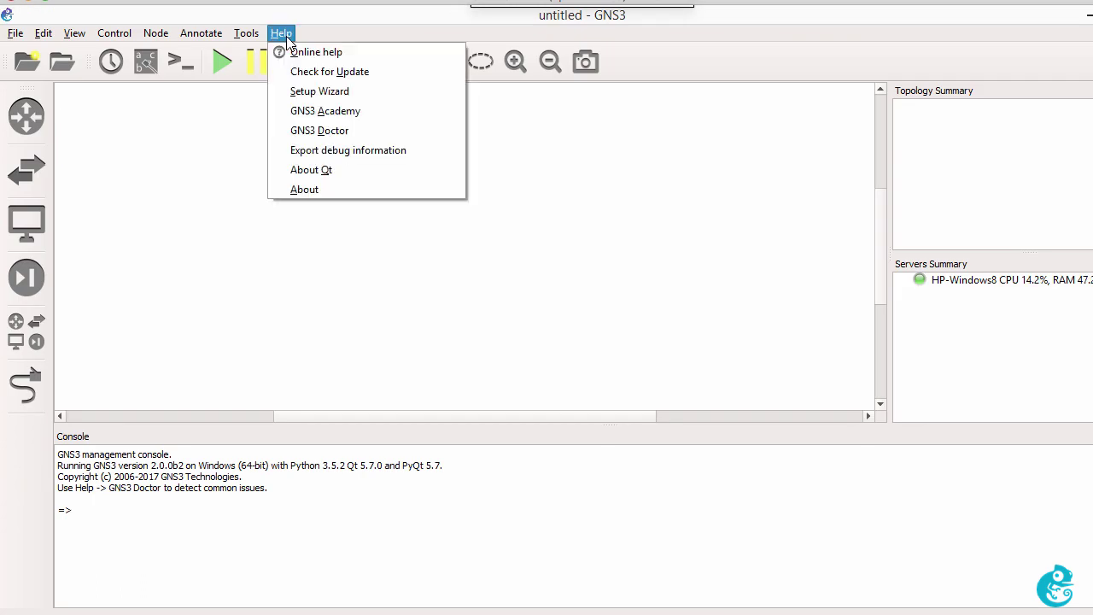
left_click(337, 190)
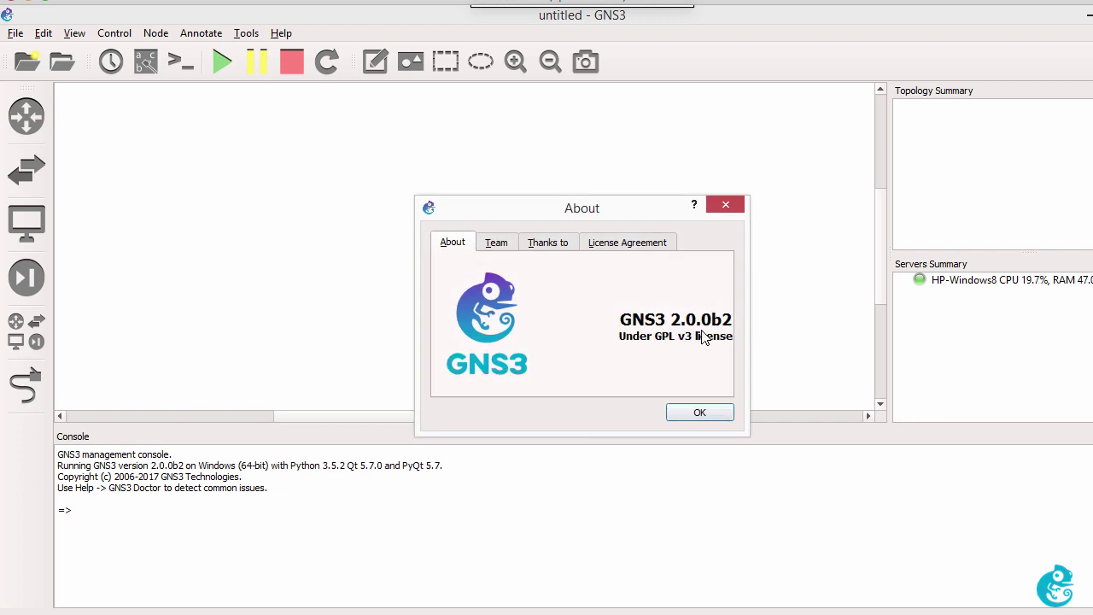
left_click(700, 412)
key("alt+Tab")
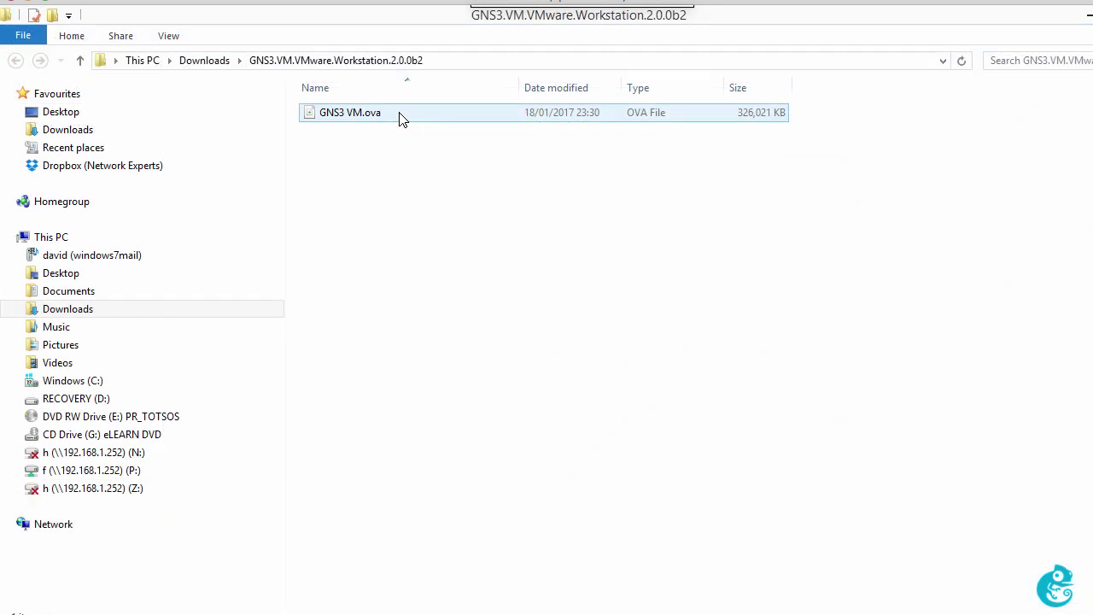
Import GNS3 VM.ova into VMware Workstation as 'GNS3 VM' with the default storage path.
left_click(401, 116)
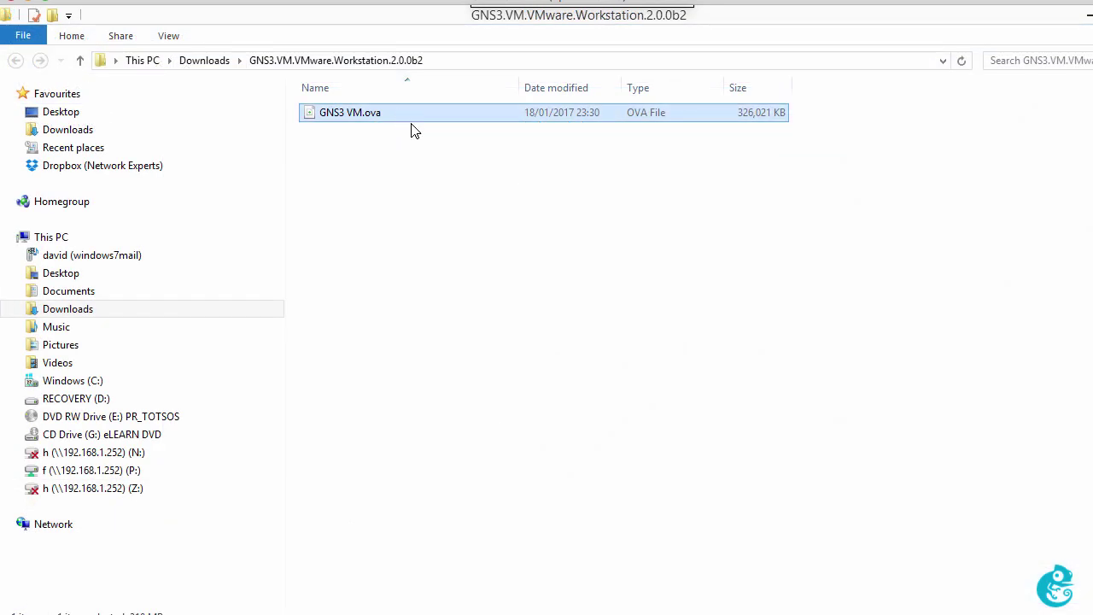
key("alt+Tab")
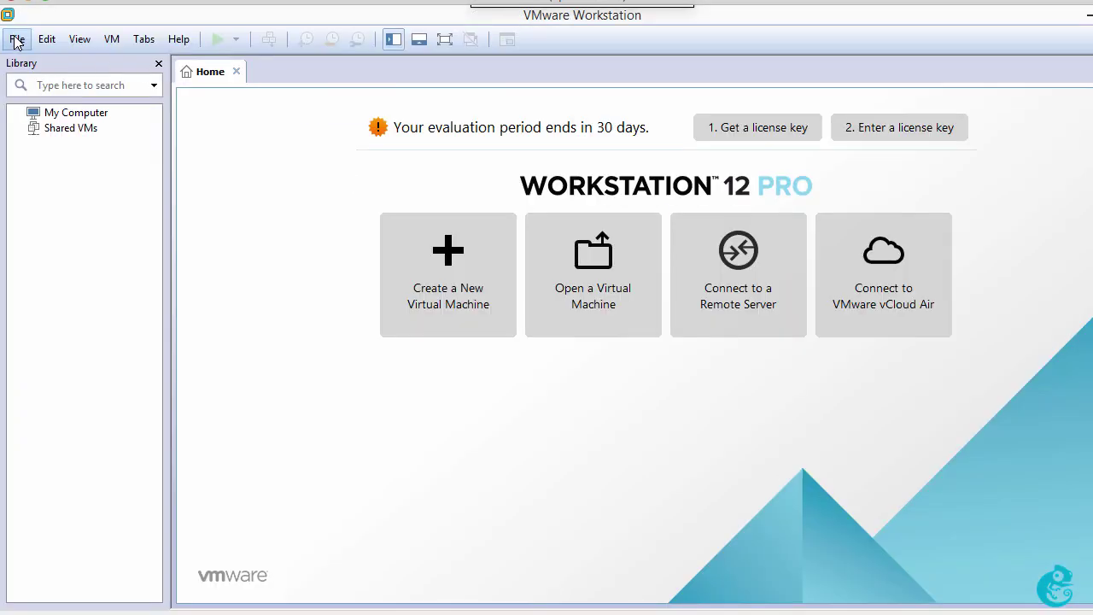
left_click(15, 39)
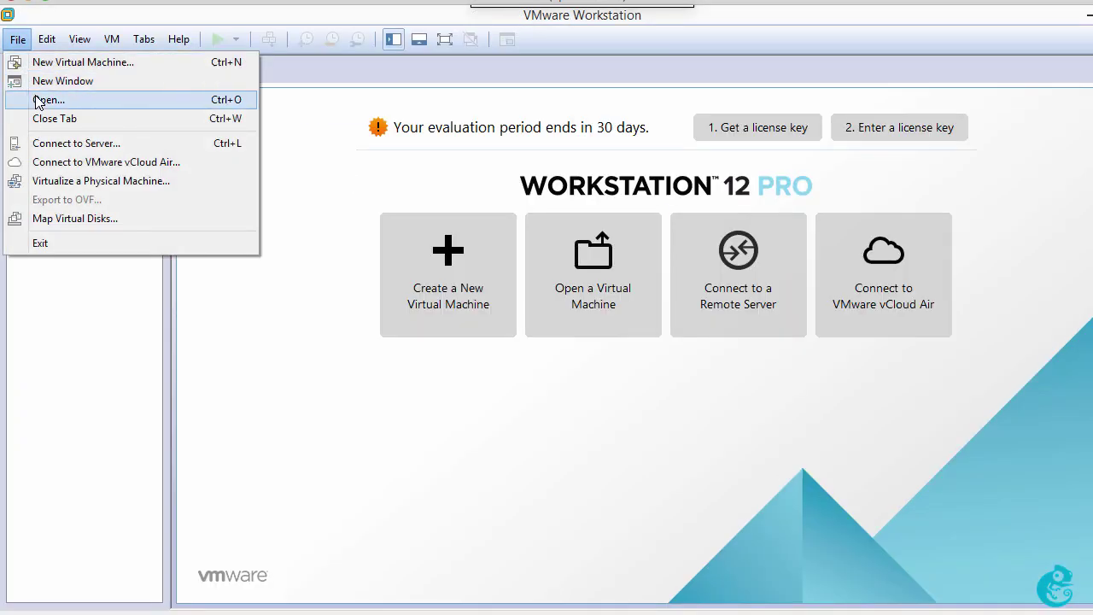
left_click(38, 101)
left_click(309, 147)
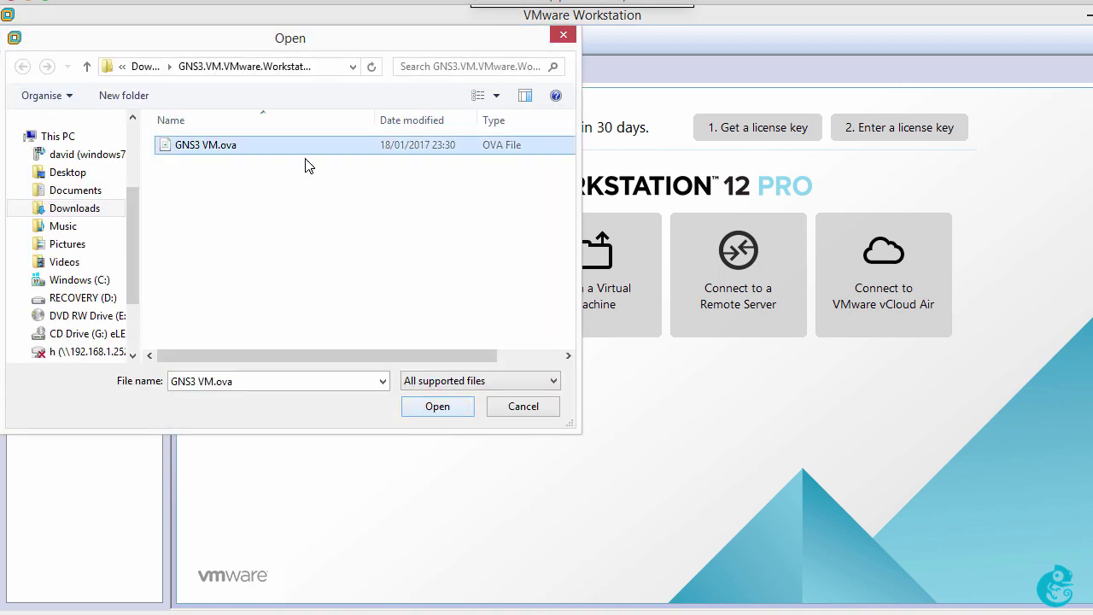
left_click(439, 408)
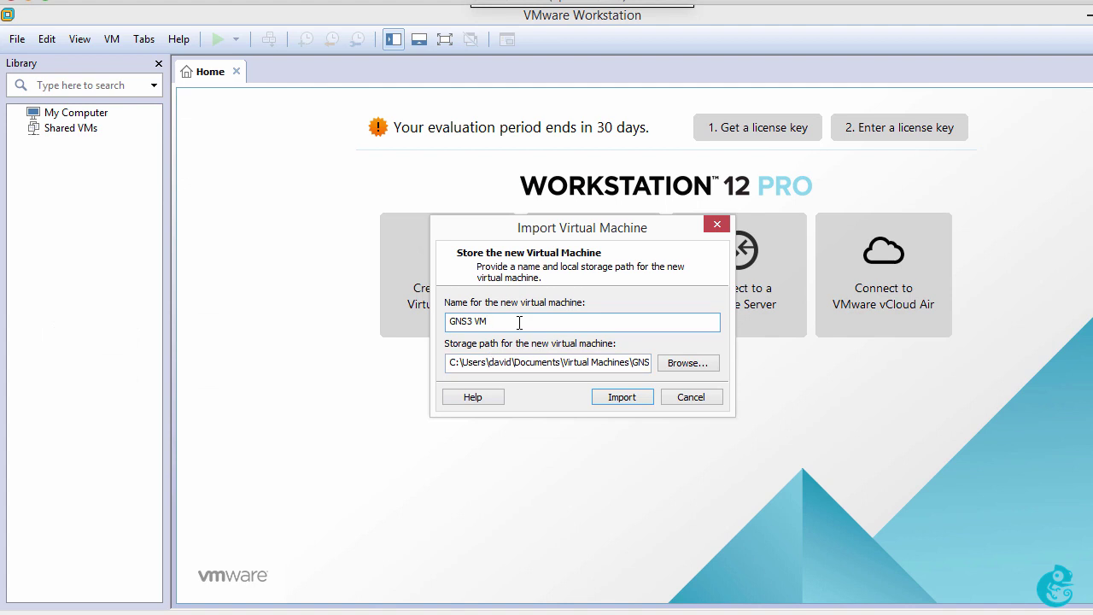
left_click_drag(519, 322, 448, 323)
left_click(512, 319)
left_click(569, 360)
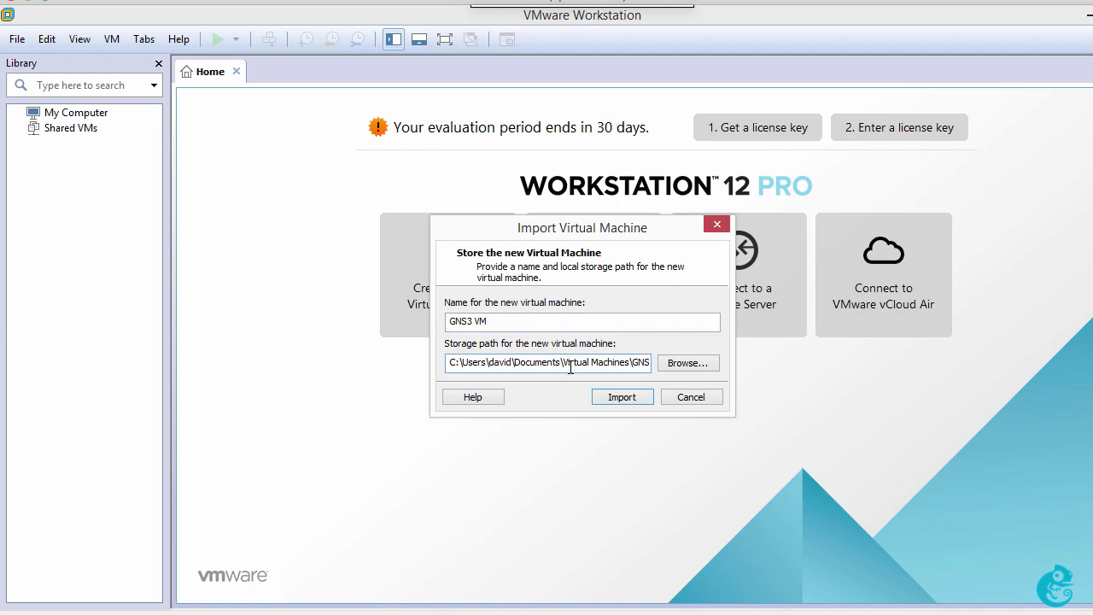
left_click_drag(500, 320, 430, 322)
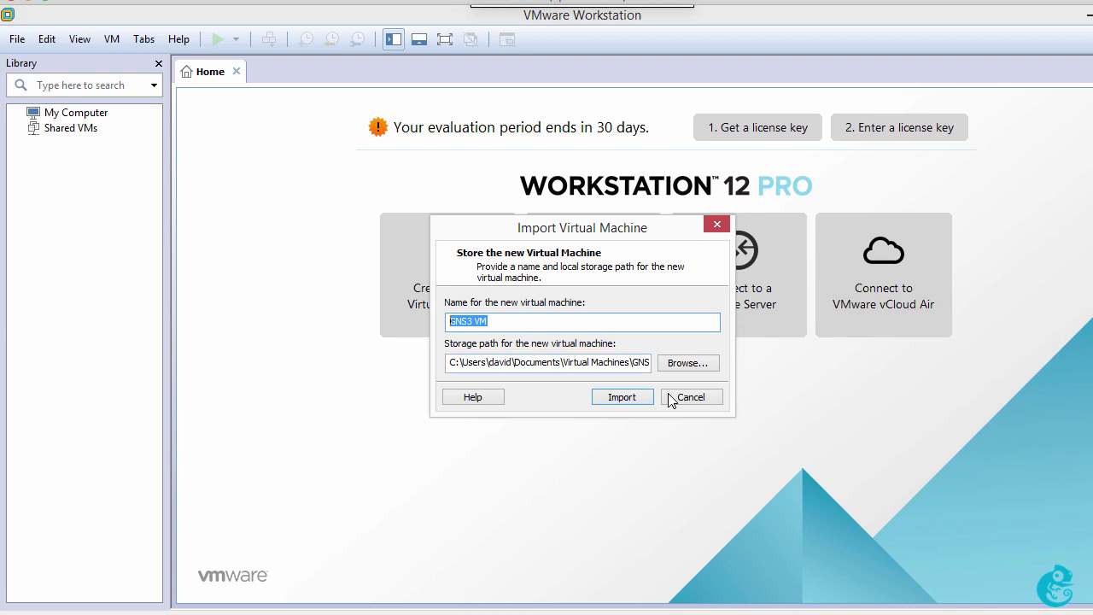
left_click(641, 400)
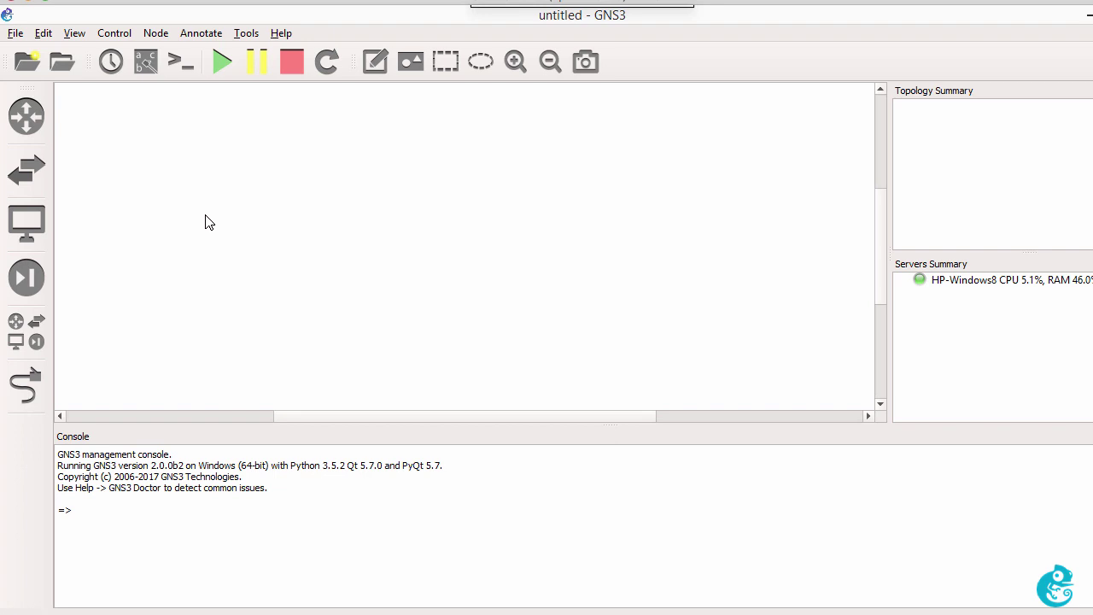
Launch the GNS3 Setup Wizard and choose running modern IOS images with the GNS3 VM.
left_click(282, 36)
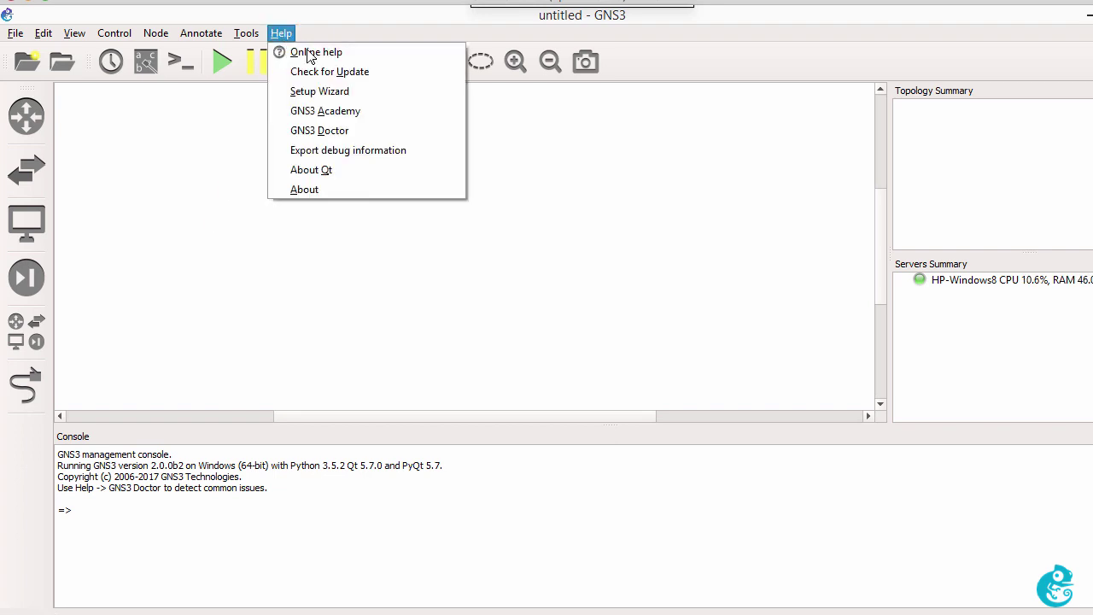
left_click(345, 99)
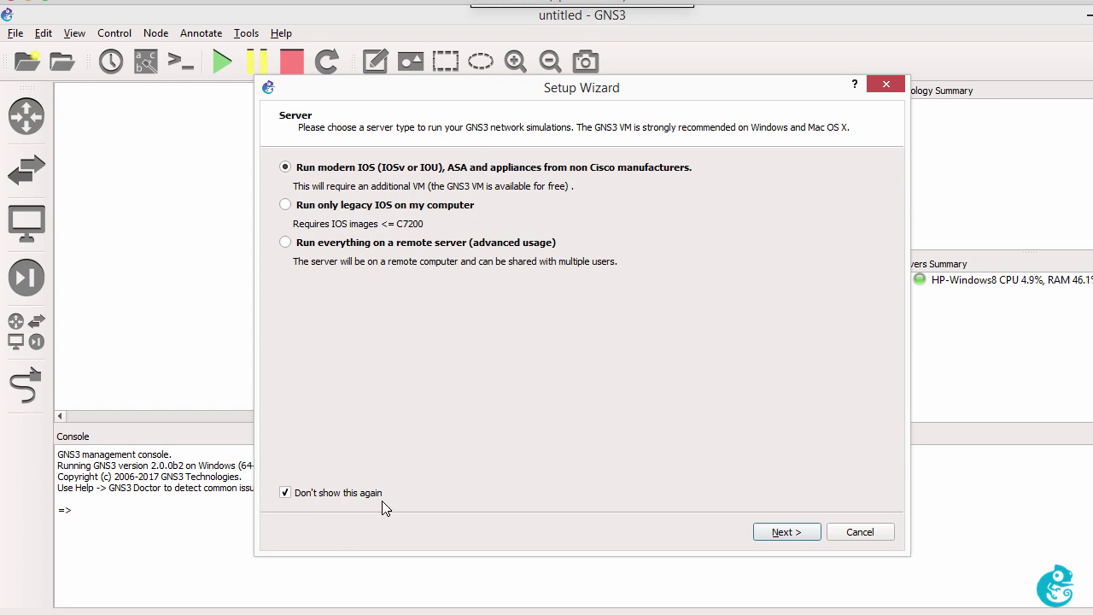
left_click(378, 210)
left_click(333, 173)
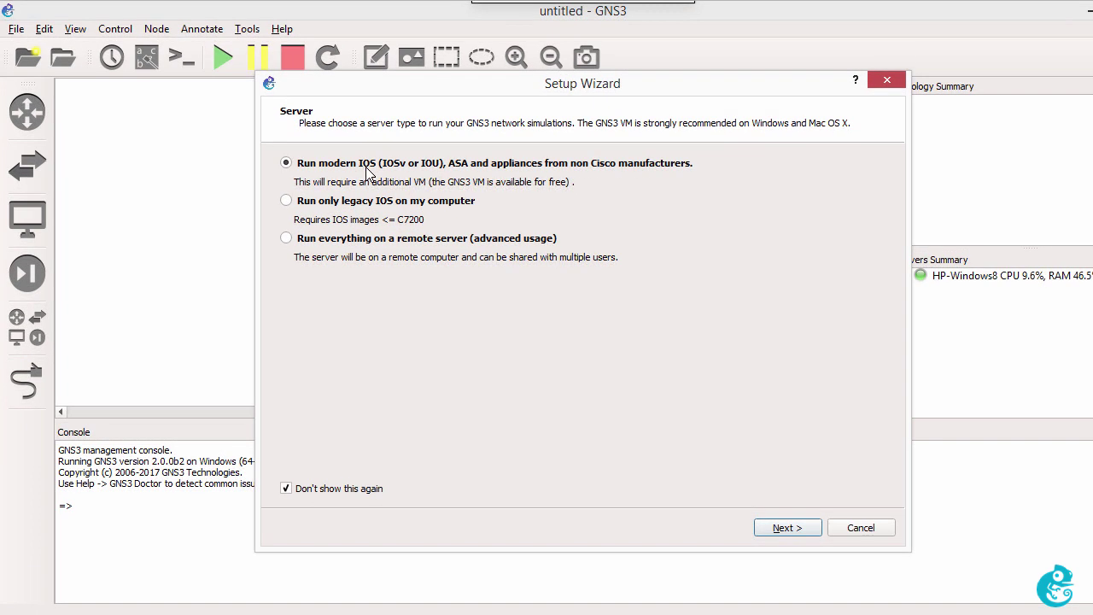
mouse_move(367, 177)
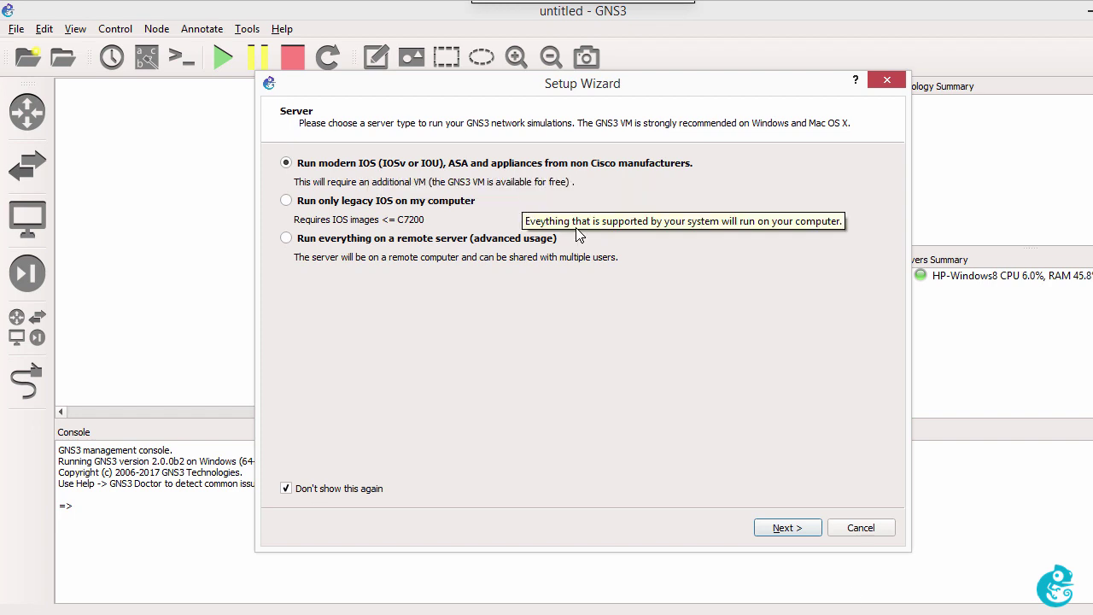
Accept and validate the local server configuration, moving on to the GNS3 VM settings.
left_click(785, 528)
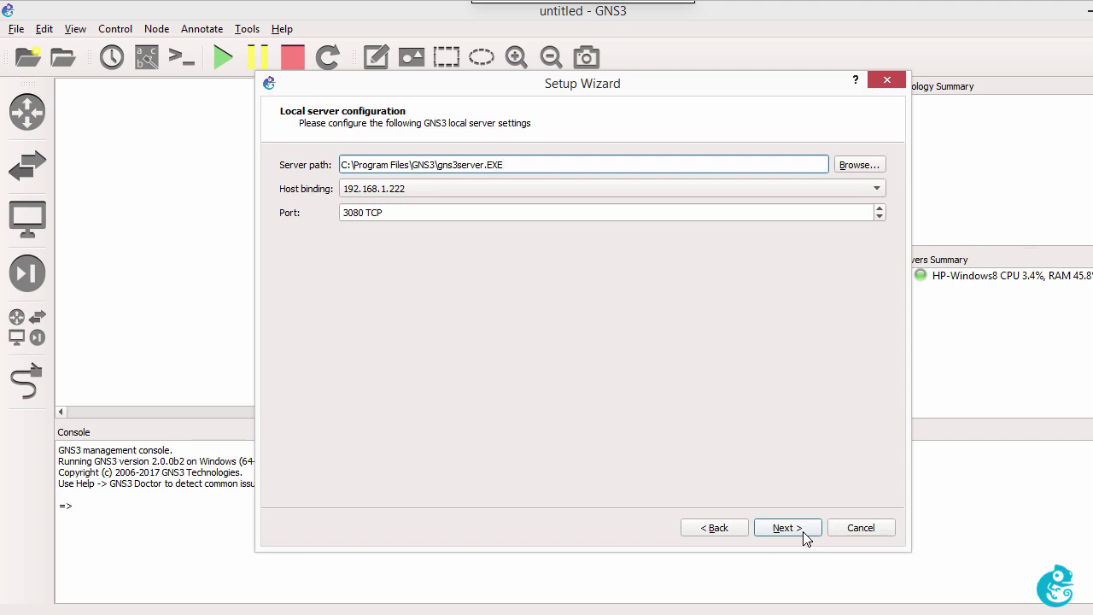
left_click(804, 536)
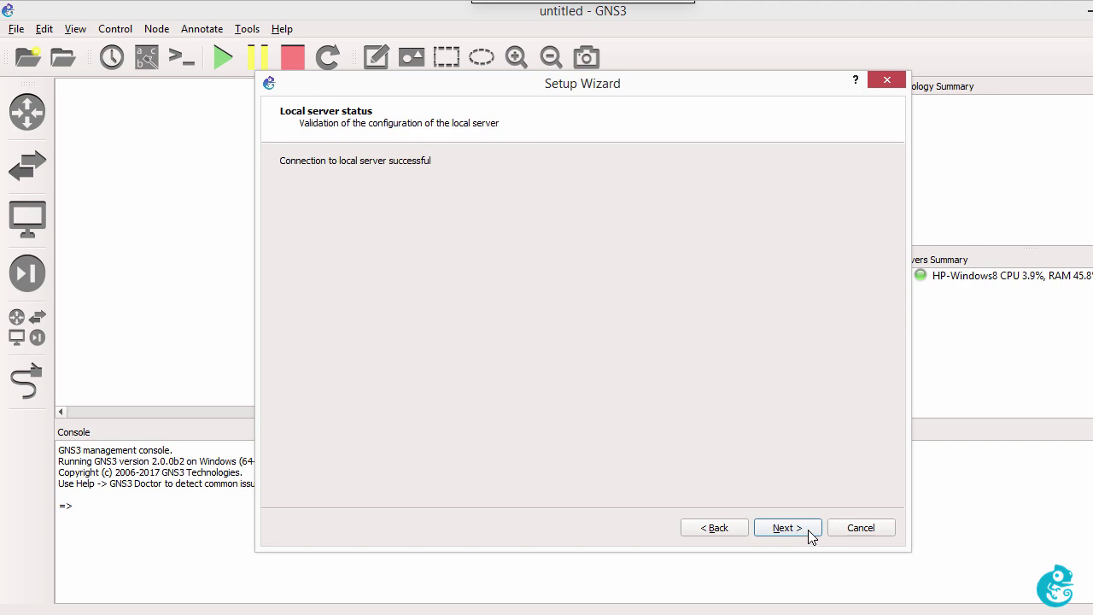
left_click(812, 536)
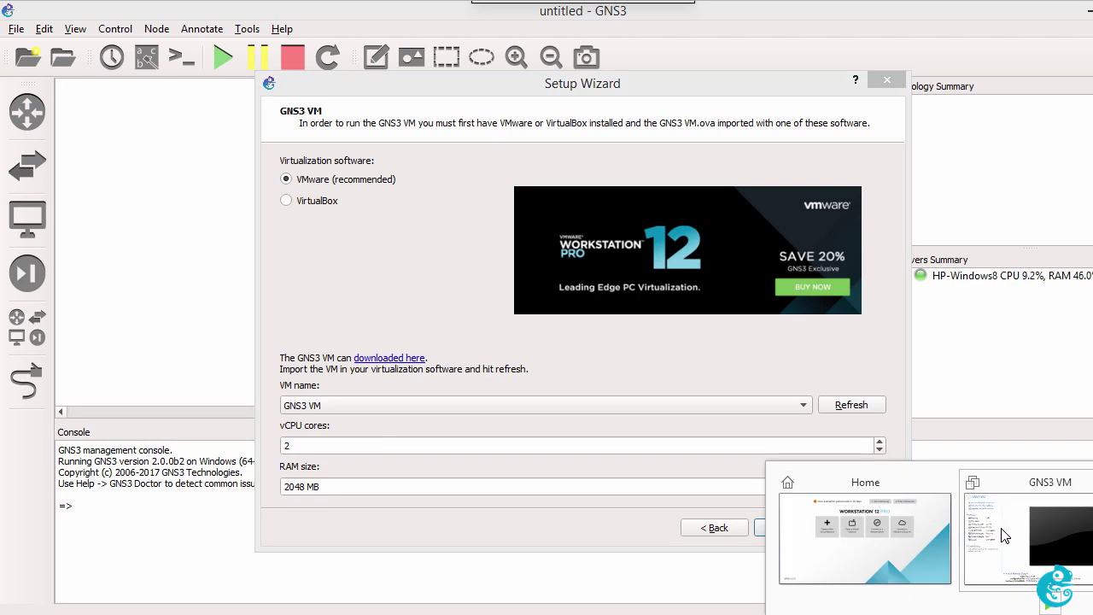
left_click(973, 540)
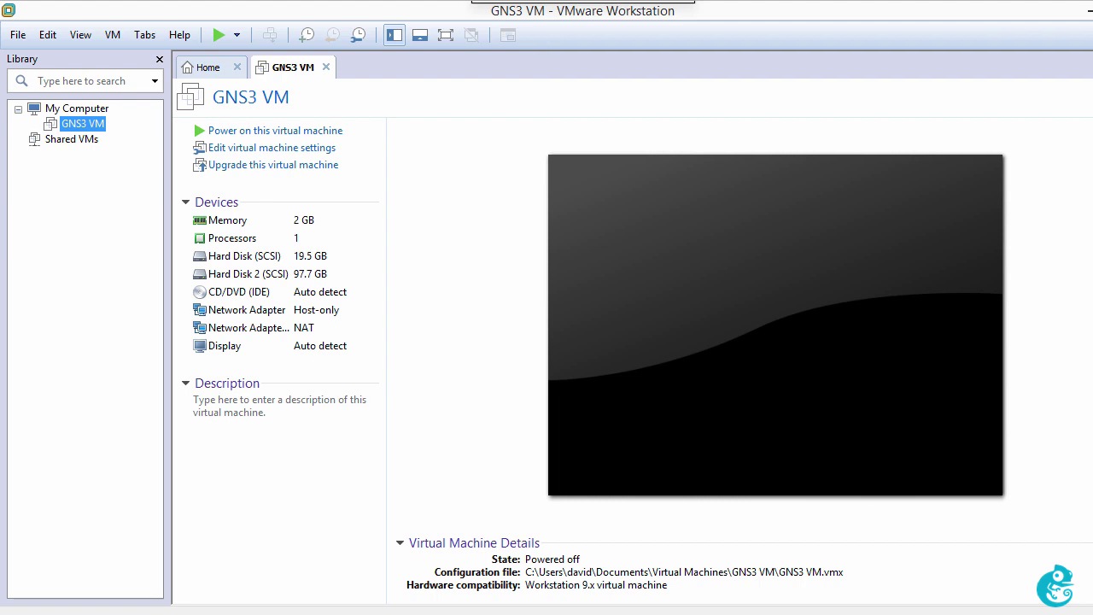
Confirm the GNS3 VM on VMware with 2 vCPU cores and 2048 MB RAM and start it.
mouse_move(910, 613)
left_click(913, 555)
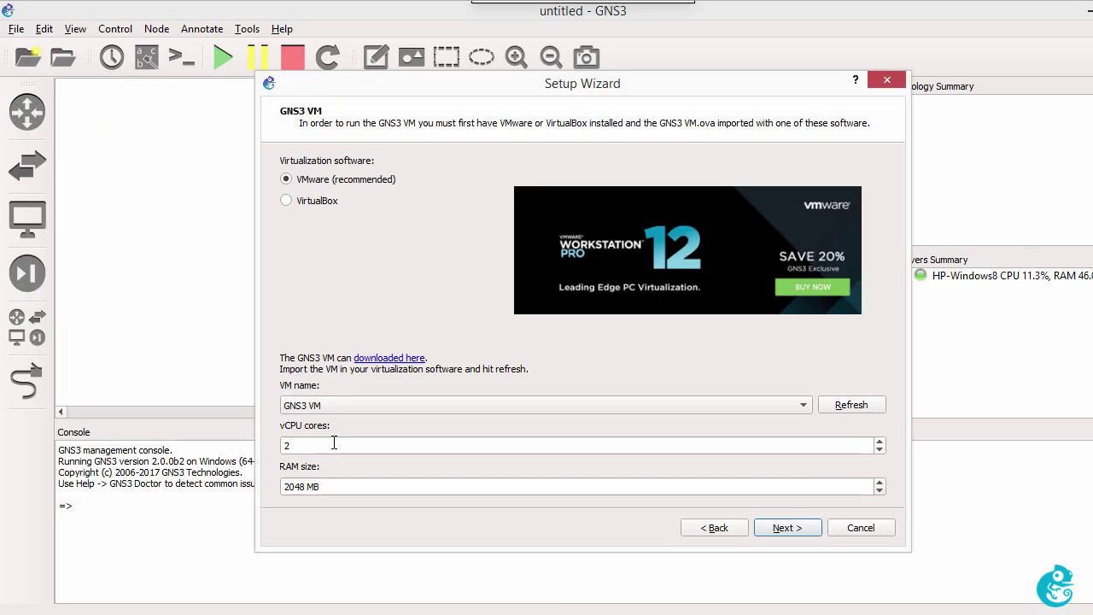
left_click_drag(294, 445, 272, 438)
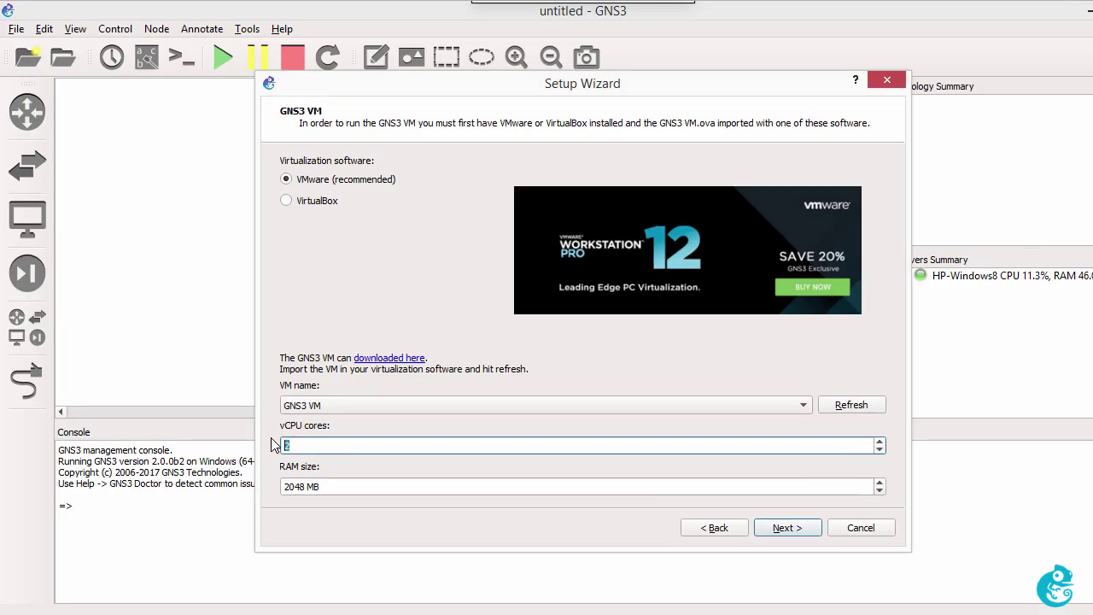
left_click_drag(325, 486, 270, 493)
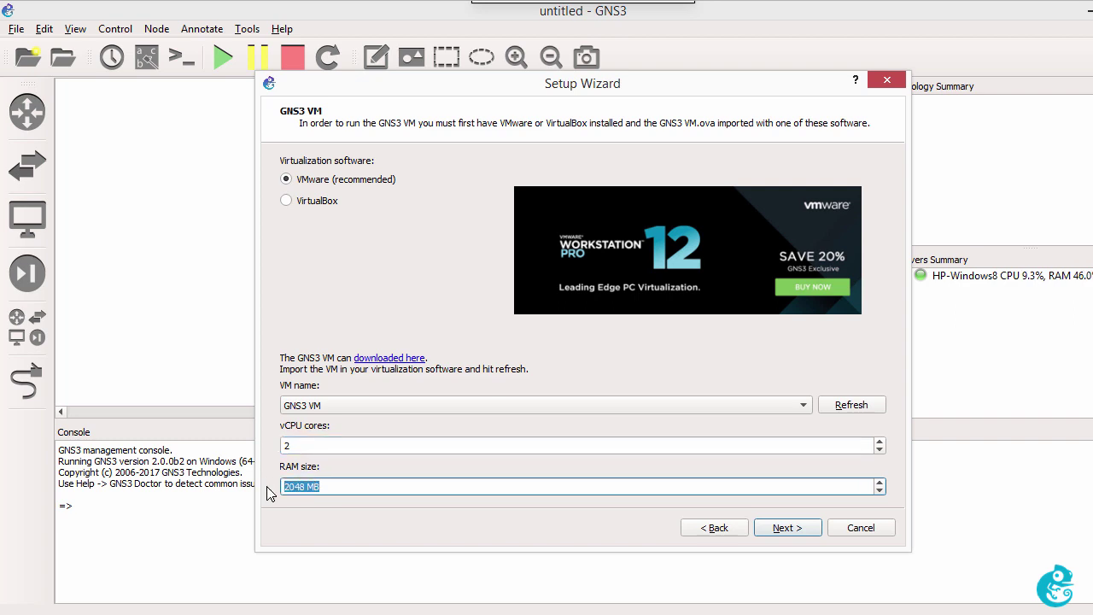
left_click(786, 528)
left_click(785, 528)
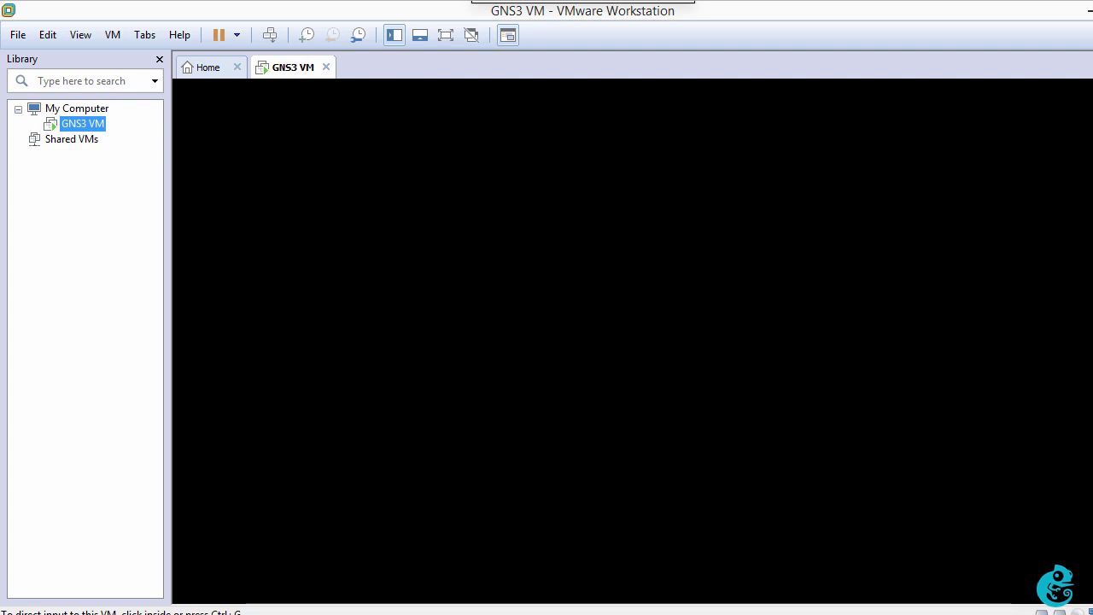
Watch the GNS3 VM boot in VMware Workstation, then return to the GNS3 setup summary.
left_click(911, 547)
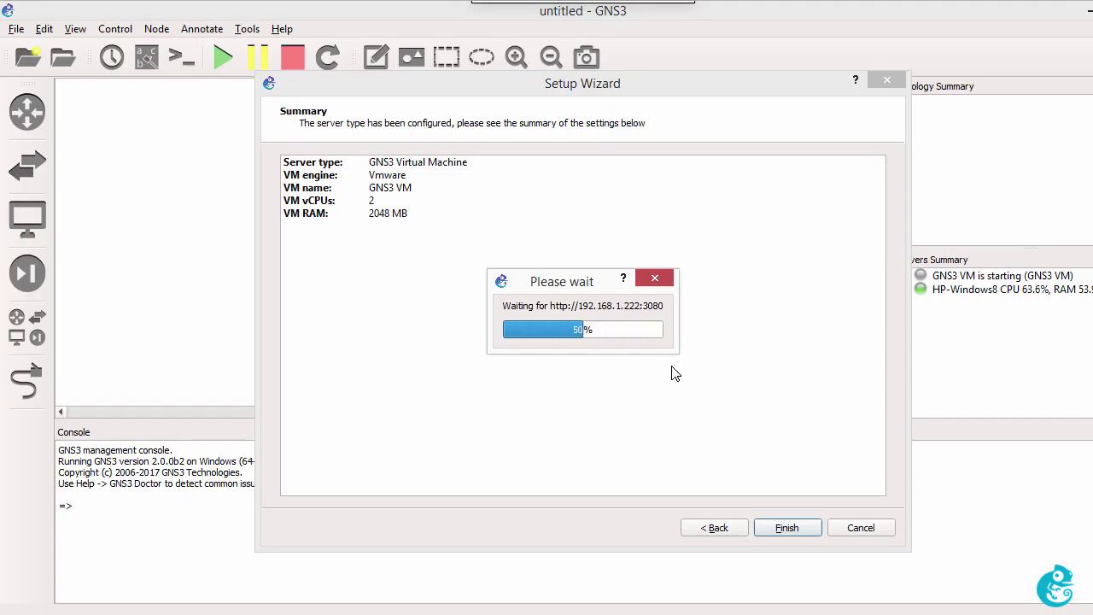
mouse_move(910, 608)
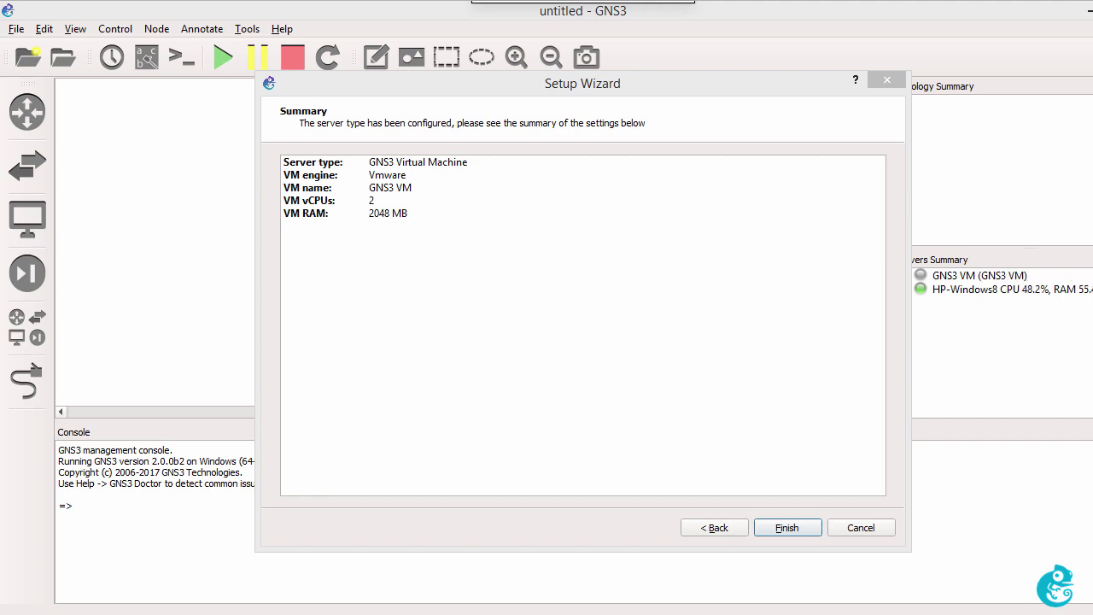
left_click(1011, 534)
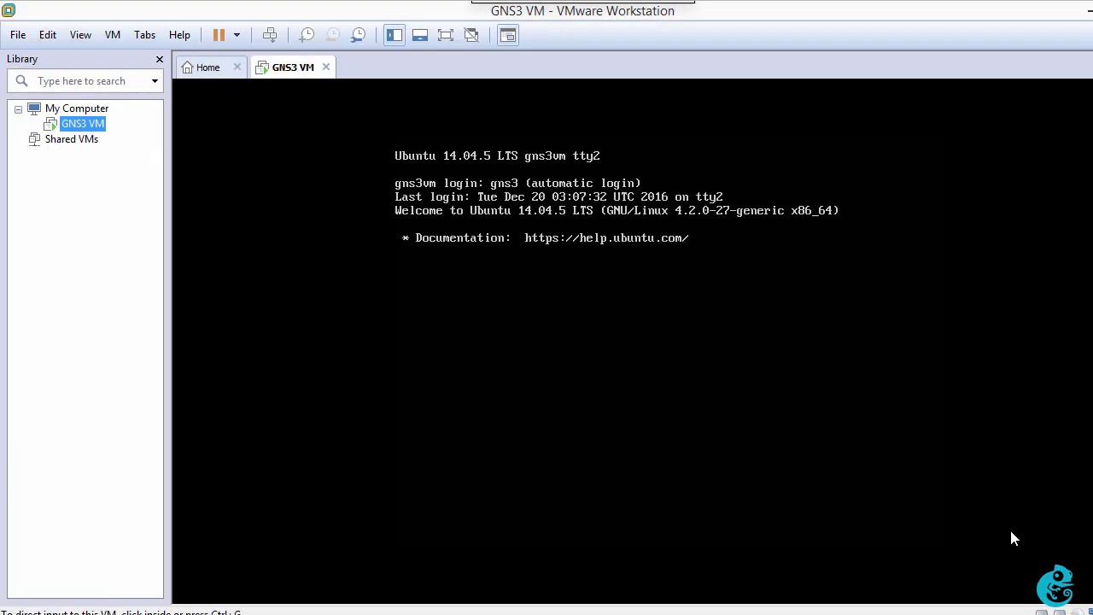
key("alt+Tab")
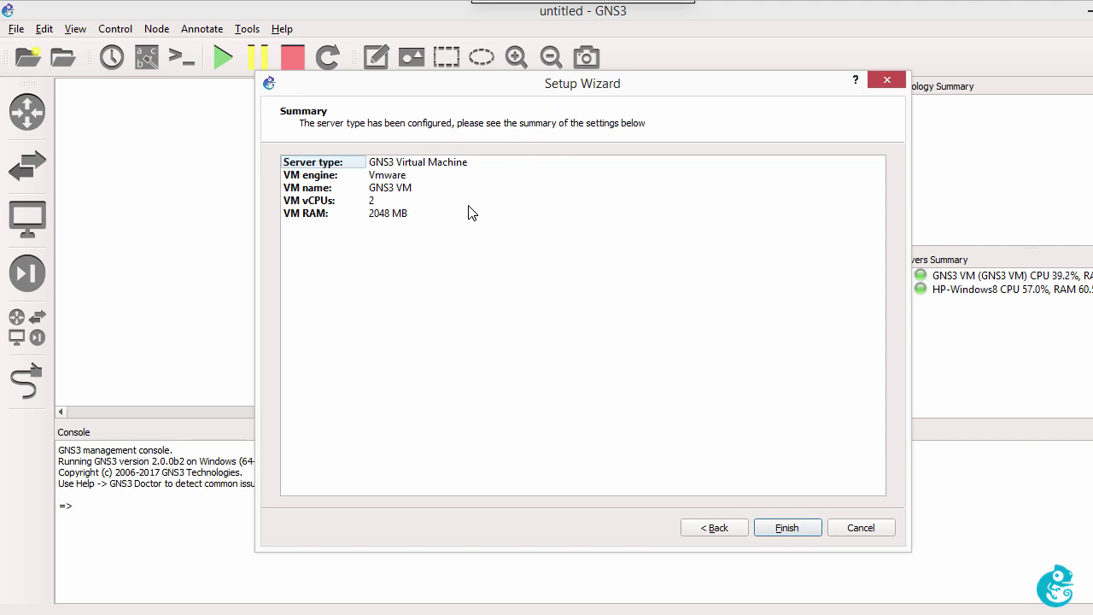
Finish initial setup and begin a new IOS router template from a real IOS image.
left_click(795, 527)
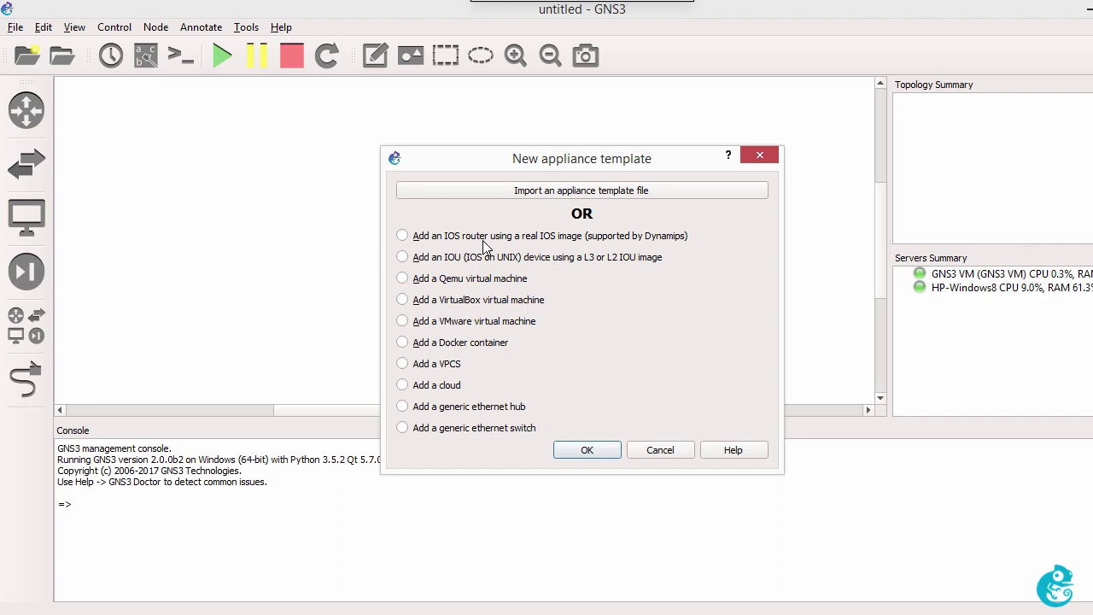
left_click(434, 237)
left_click(588, 450)
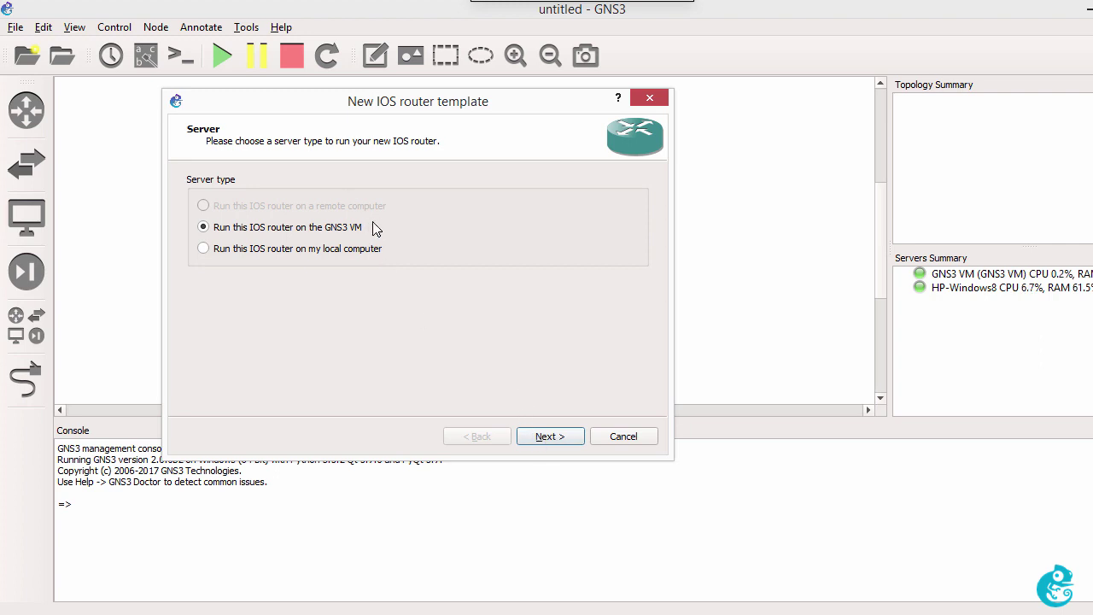
Load c3725-adventerprisek9-mz.124-15.T14.bin from Downloads as the router image and decompress it.
left_click(563, 441)
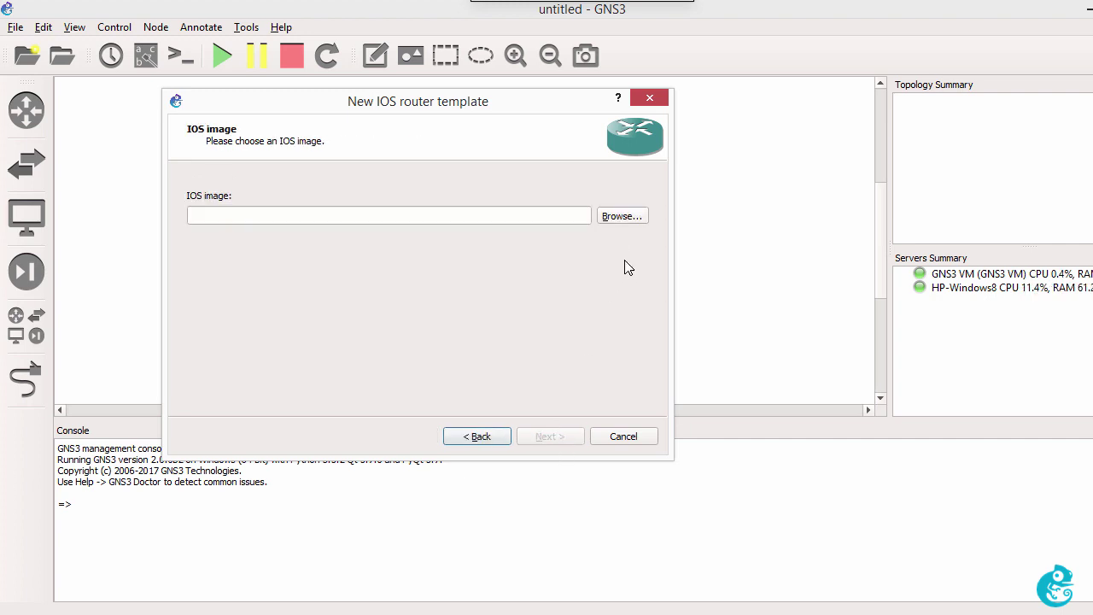
left_click(621, 216)
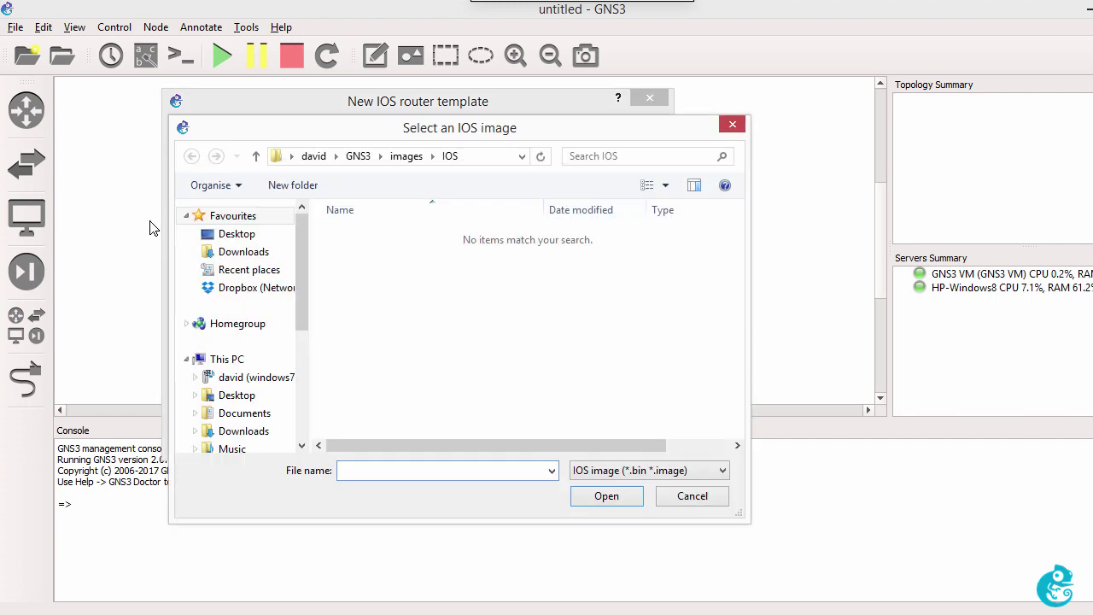
left_click(243, 253)
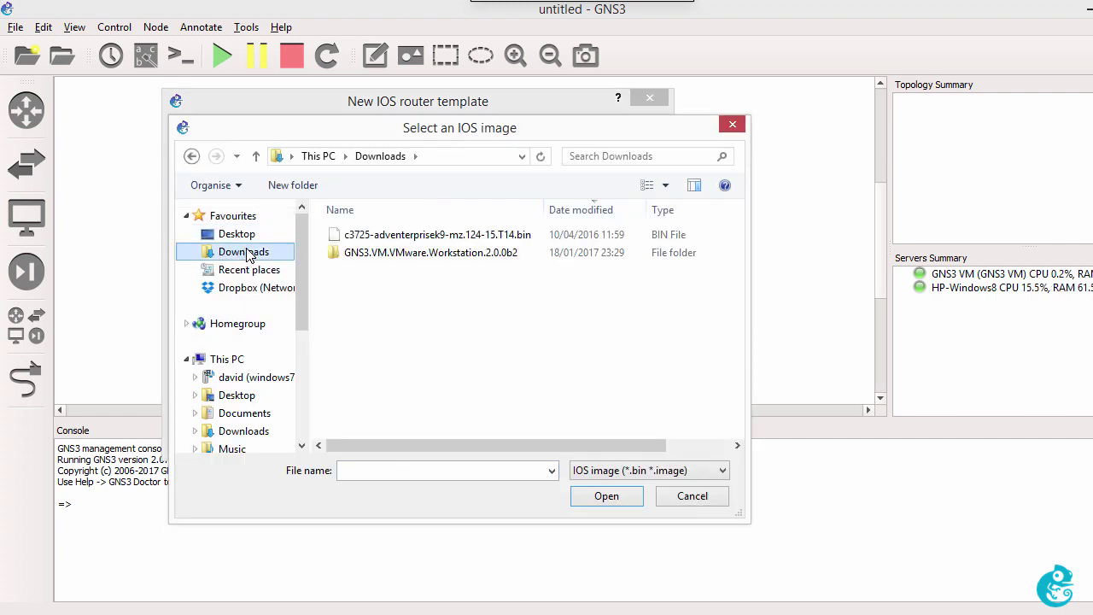
left_click(431, 236)
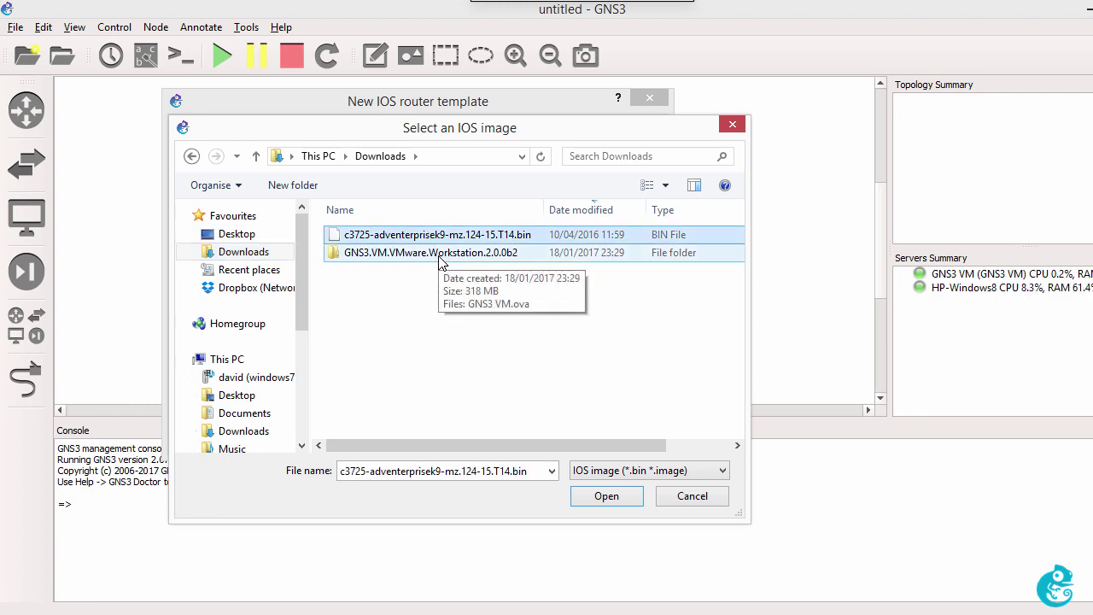
left_click(629, 504)
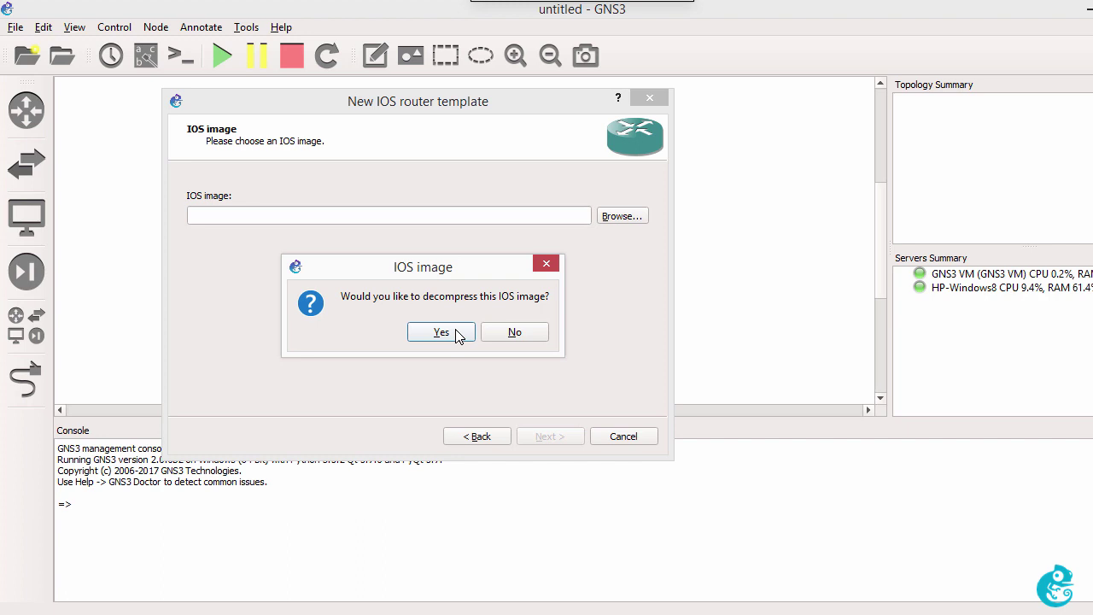
left_click(459, 334)
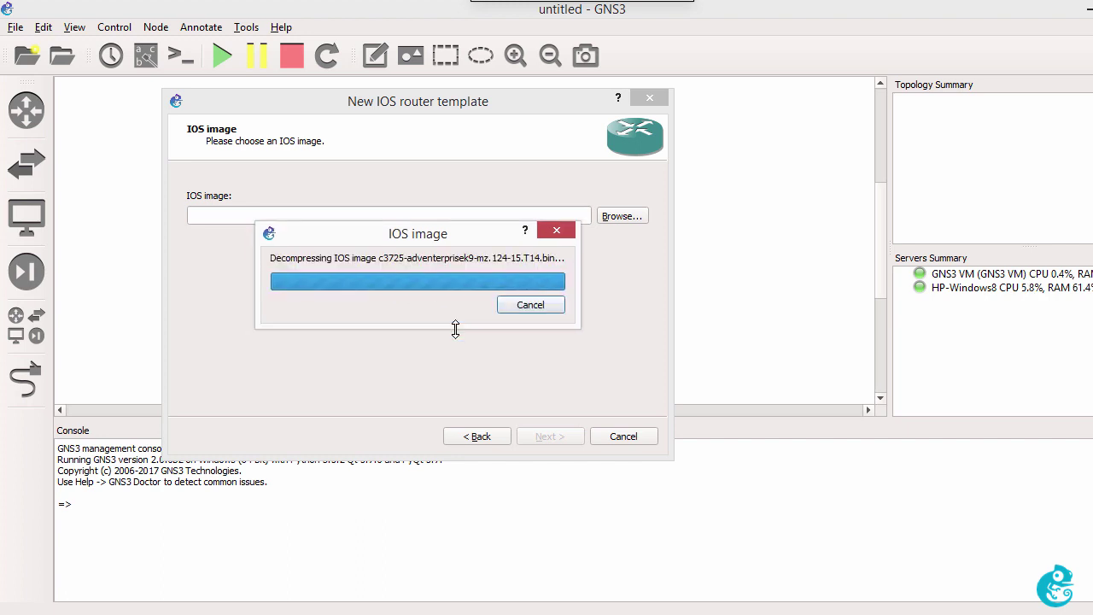
left_click_drag(452, 236, 454, 254)
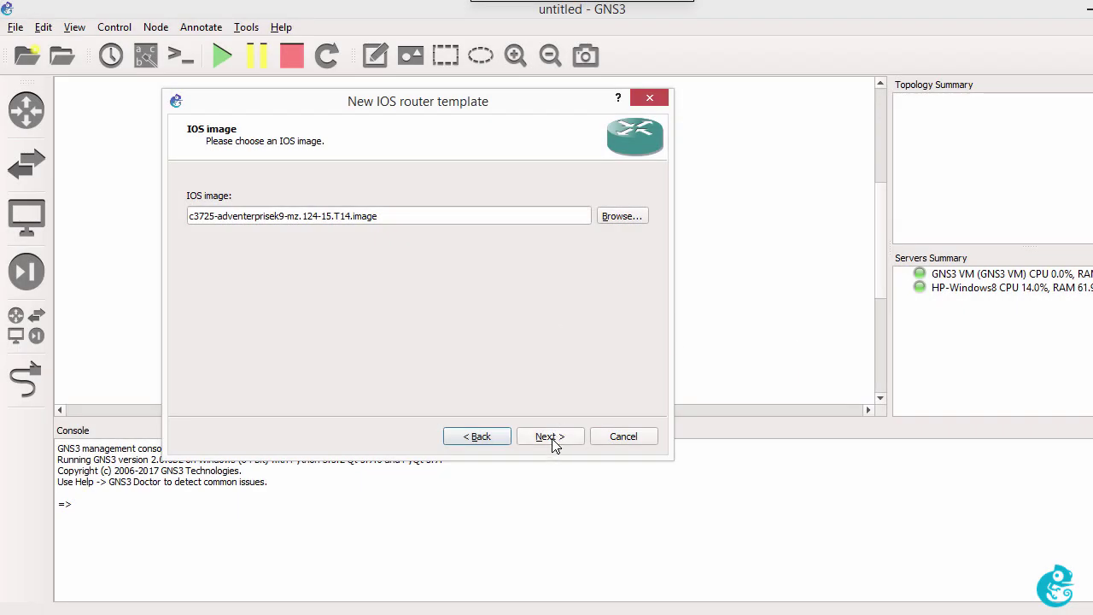
Append -VM to the router template name, making it c3725-VM on the c3725 platform.
left_click(552, 439)
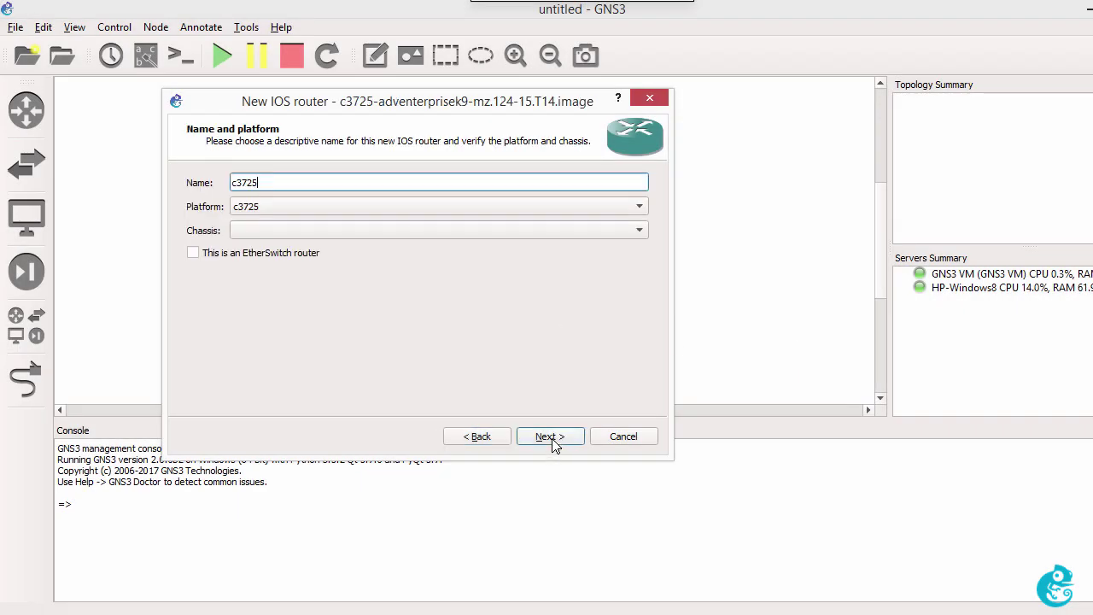
type("-VM")
key("Tab")
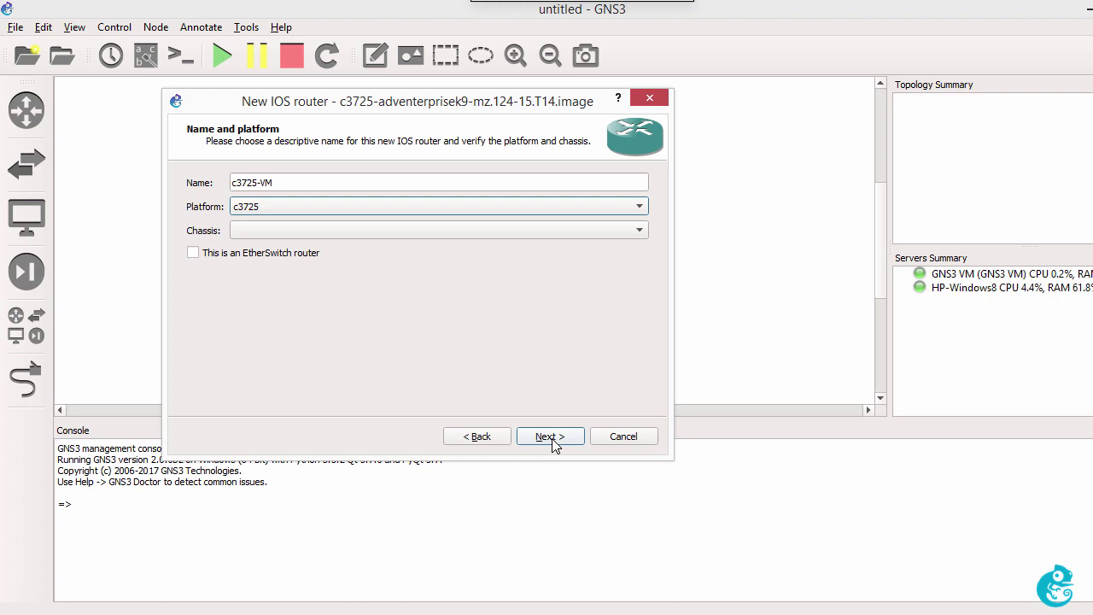
Change the template's default RAM from 128 to 256 MiB.
left_click(551, 436)
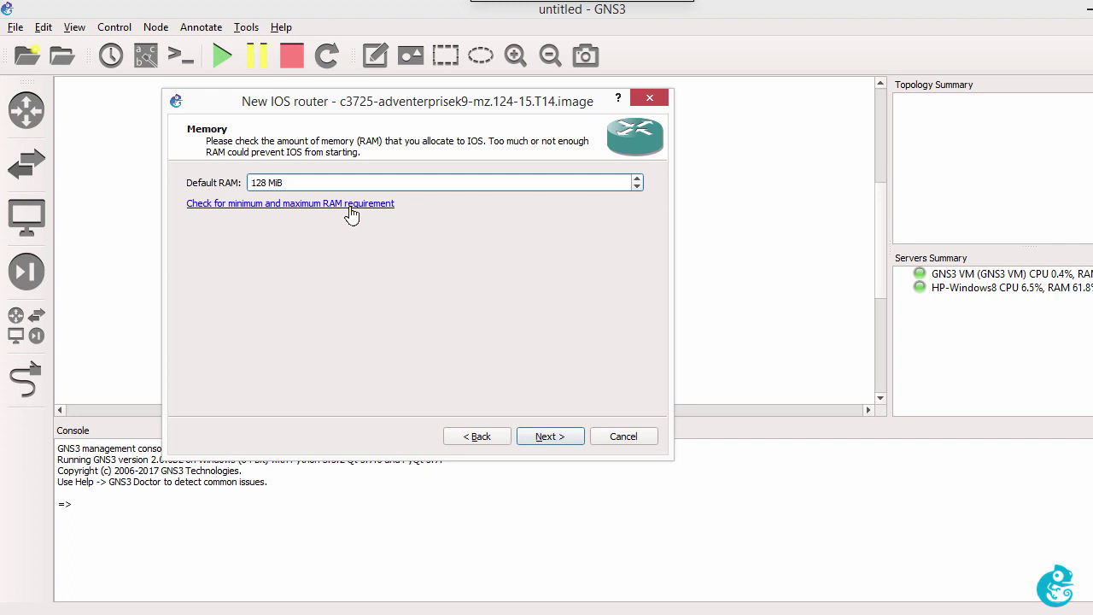
key("Delete")
key("Delete")
key("Delete")
type("256")
left_click(553, 437)
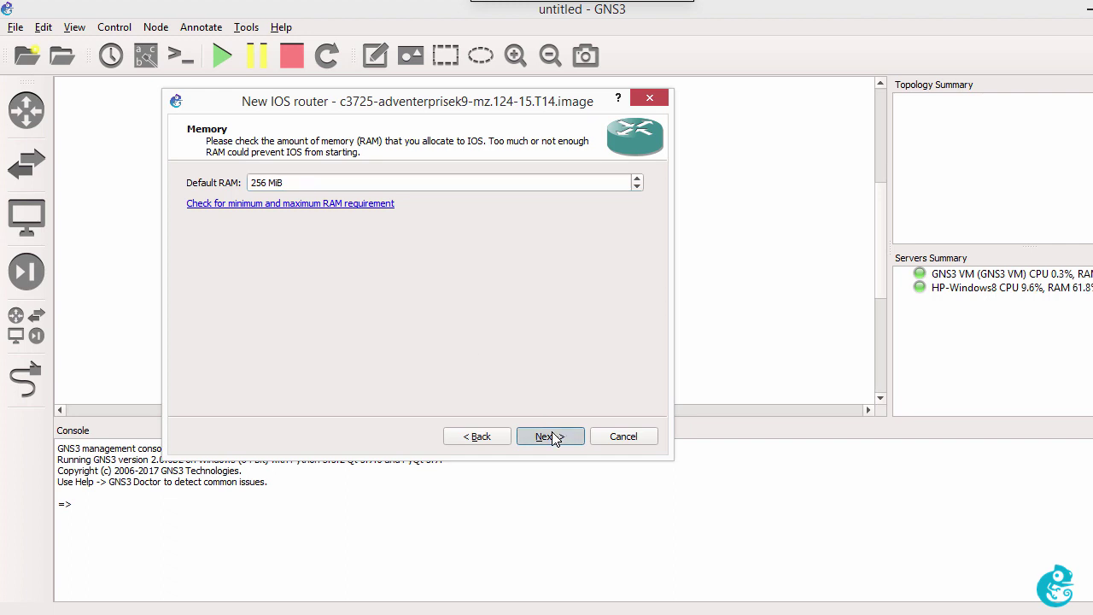
Put an NM-1FE-TX adapter in slot 1 and an NM-4T adapter in slot 2.
left_click(551, 437)
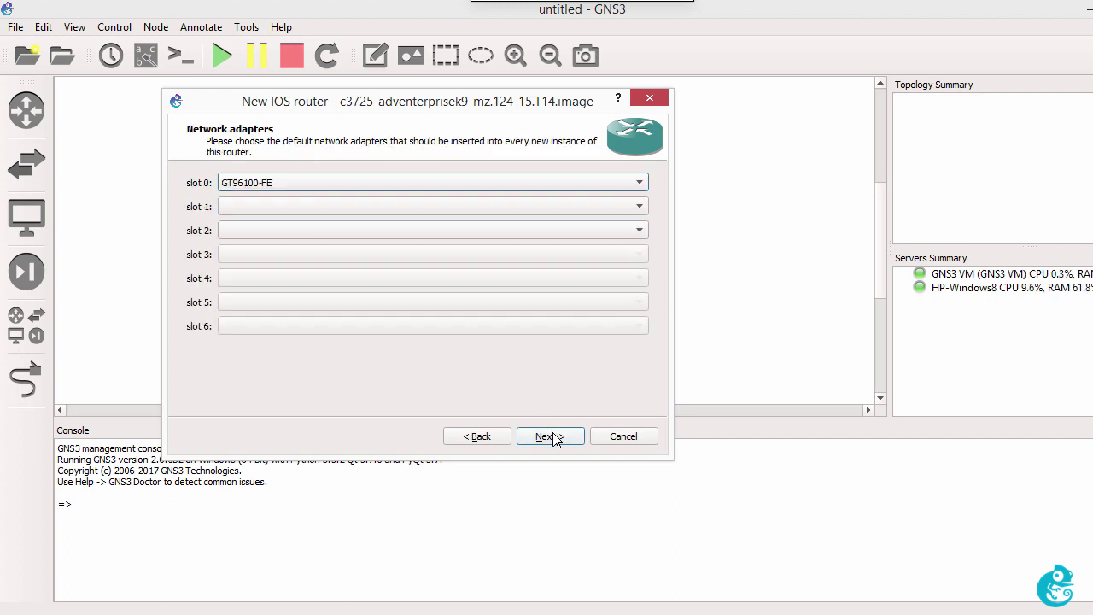
left_click(289, 209)
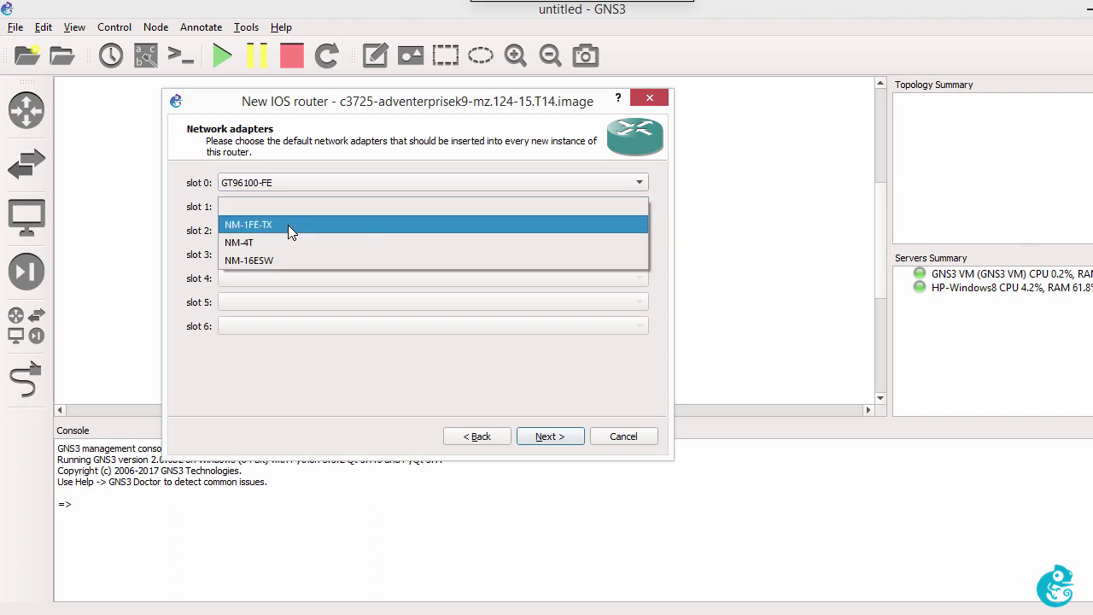
left_click(288, 225)
left_click(290, 231)
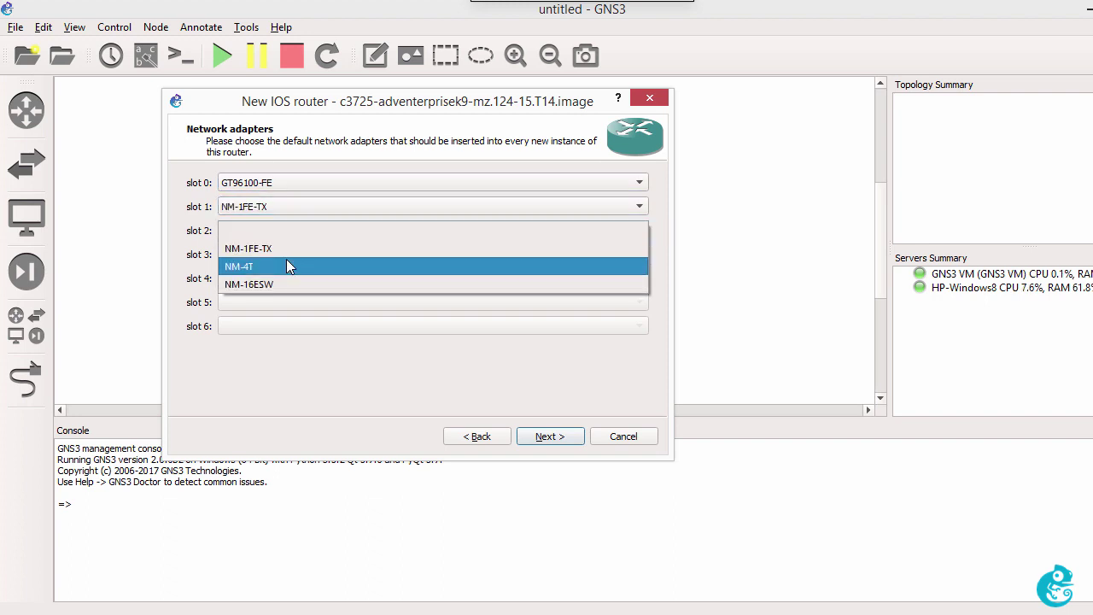
left_click(288, 265)
Put WIC-1T modules in both wic 0 and wic 1.
left_click(550, 436)
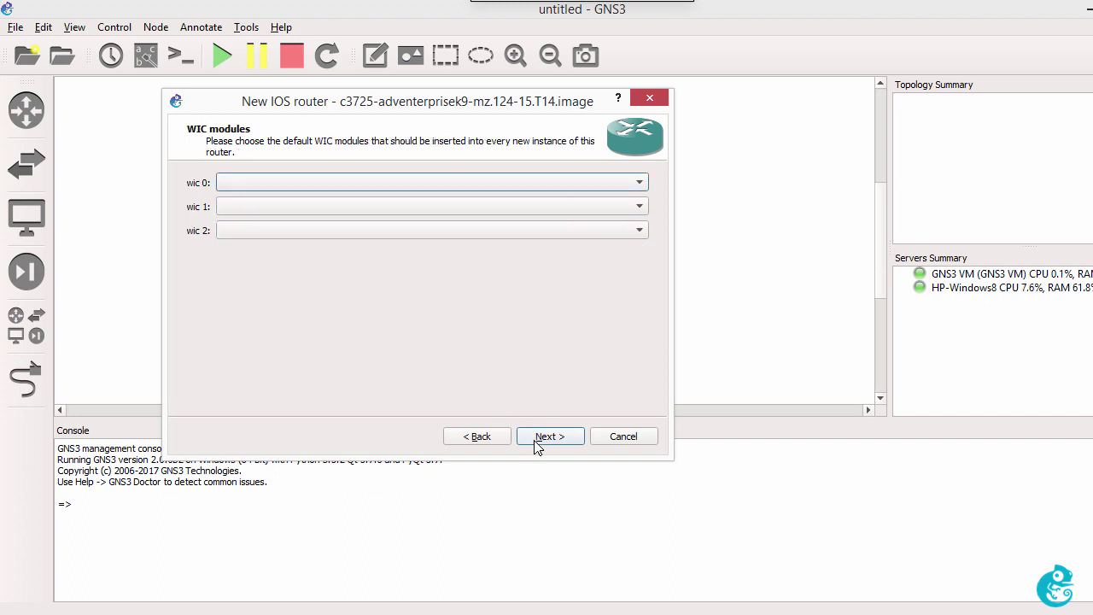
left_click(380, 184)
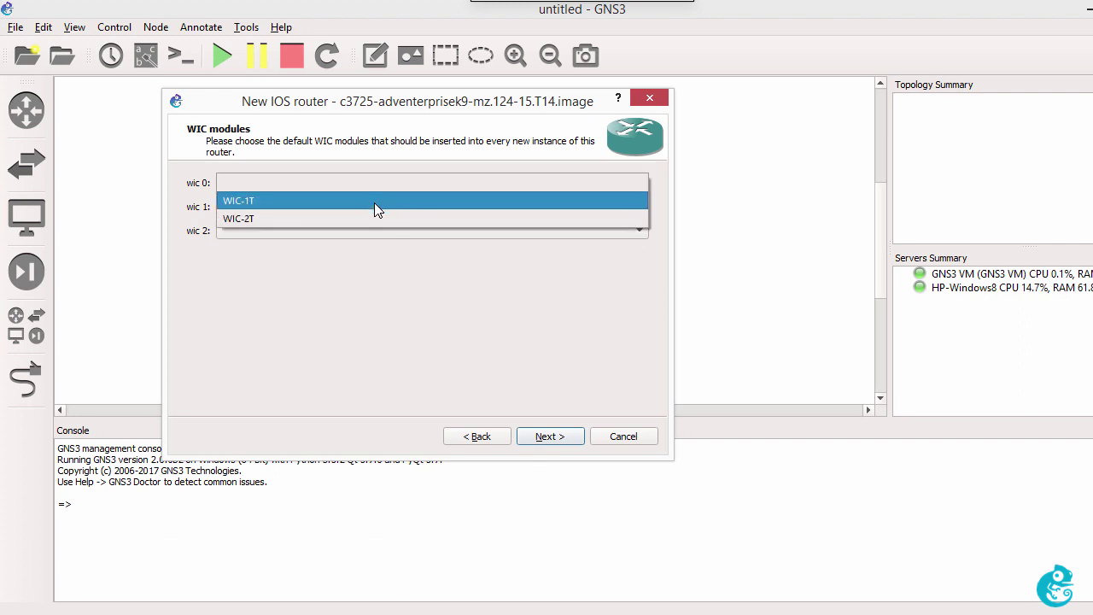
left_click(374, 203)
left_click(370, 208)
left_click(365, 224)
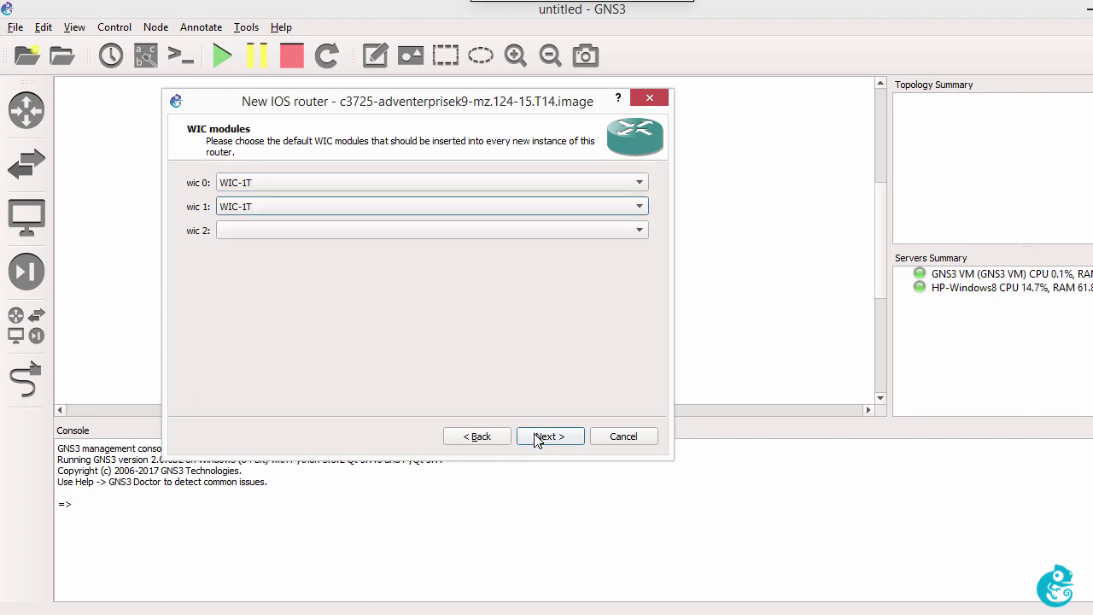
left_click(537, 437)
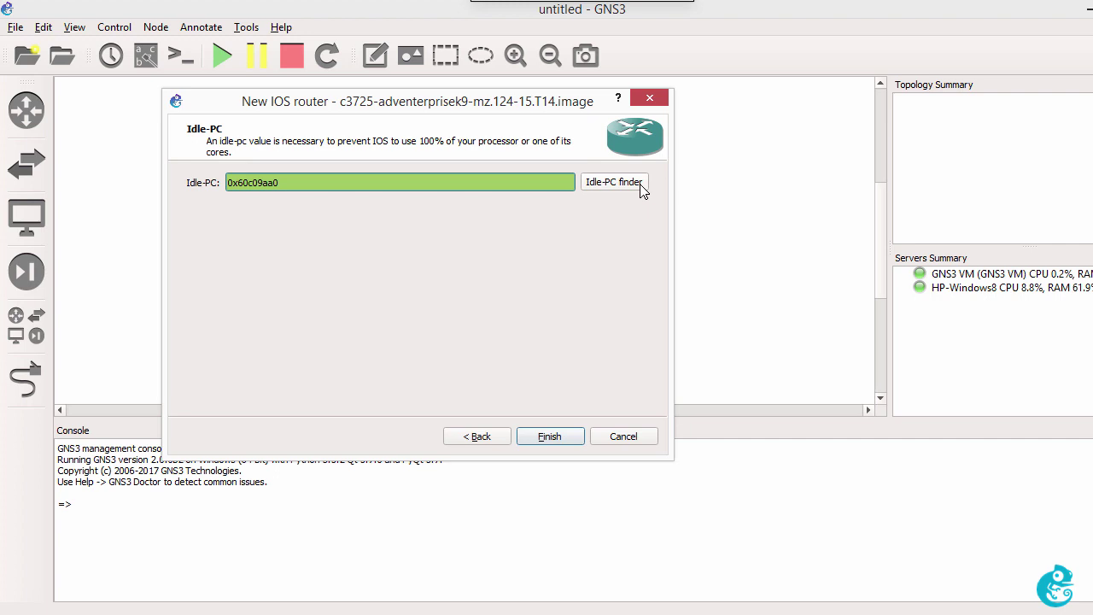
Finish the c3725-VM template, review its platform and server settings, and close Preferences with OK.
left_click(550, 437)
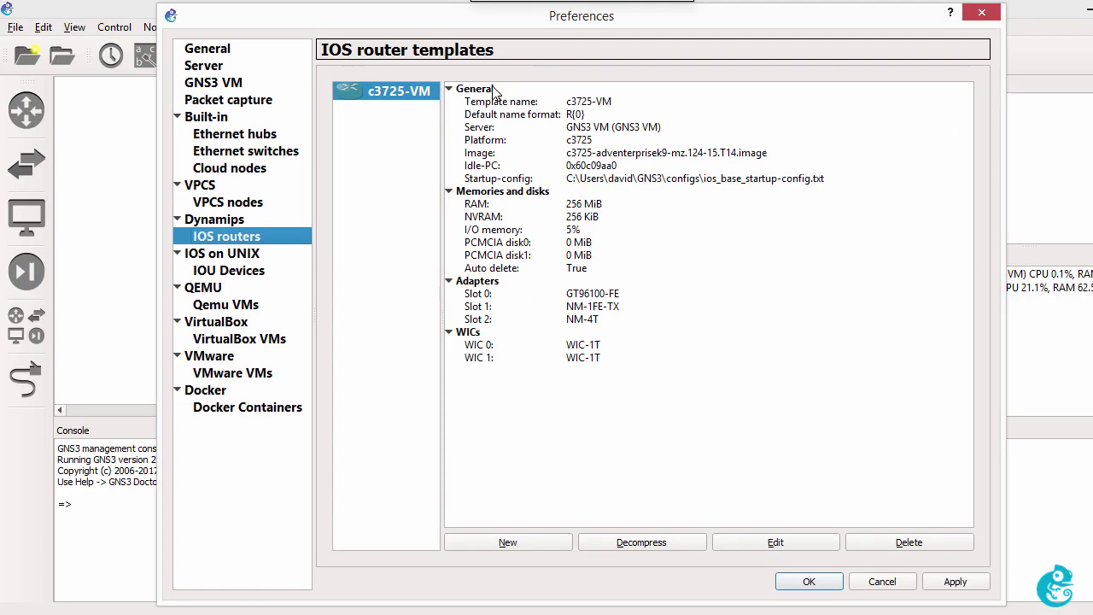
left_click(516, 142)
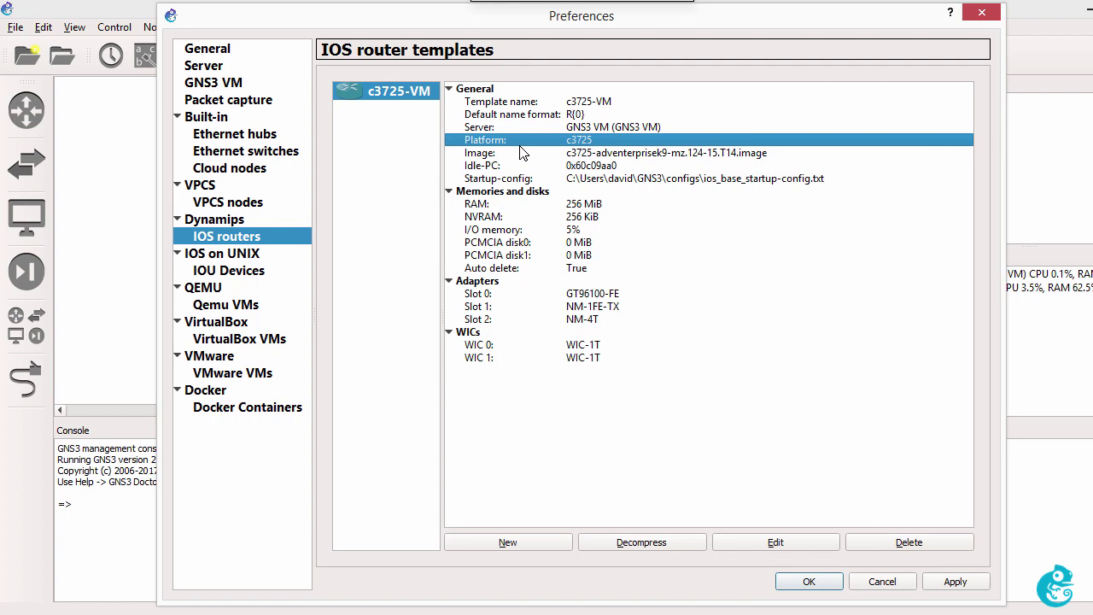
left_click(531, 128)
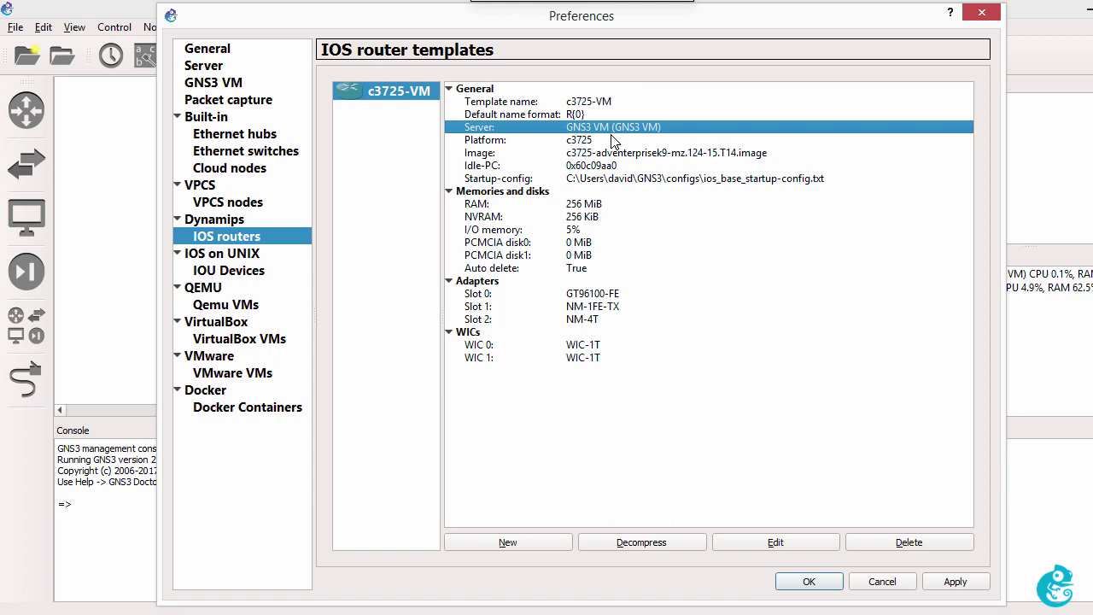
left_click(809, 582)
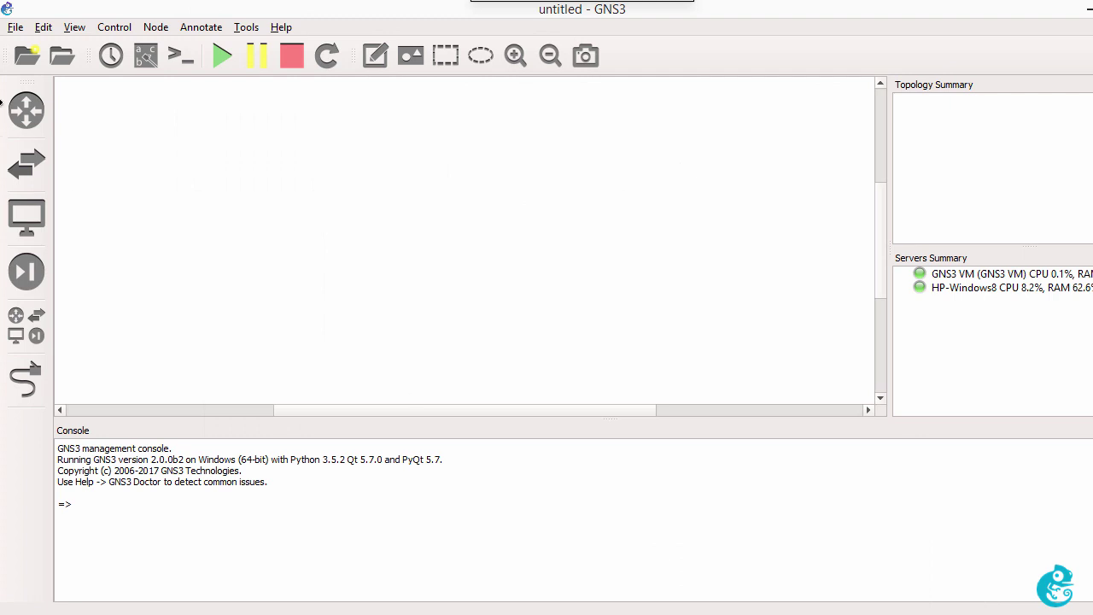
Drag two c3725-VM routers, R1 and R2, onto the canvas and enlarge the workspace.
left_click(17, 113)
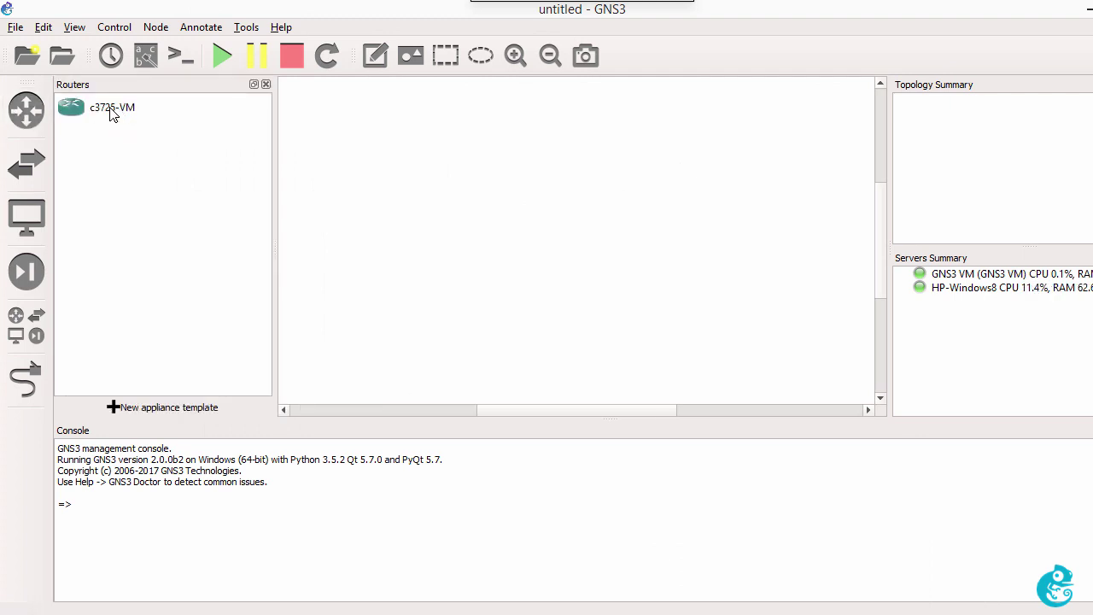
left_click_drag(111, 114, 422, 143)
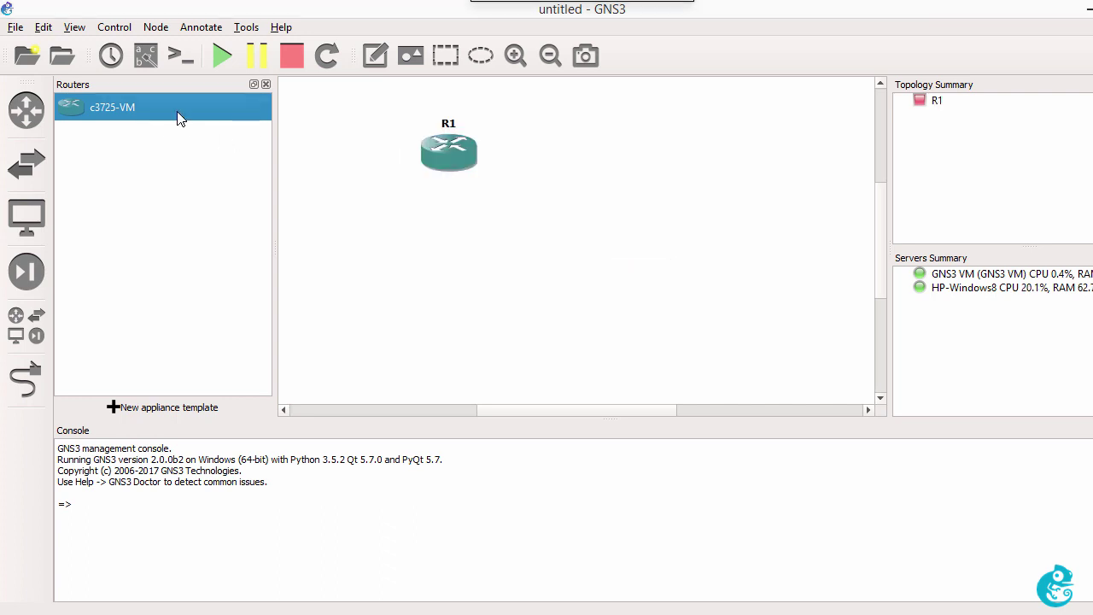
left_click_drag(177, 117, 650, 158)
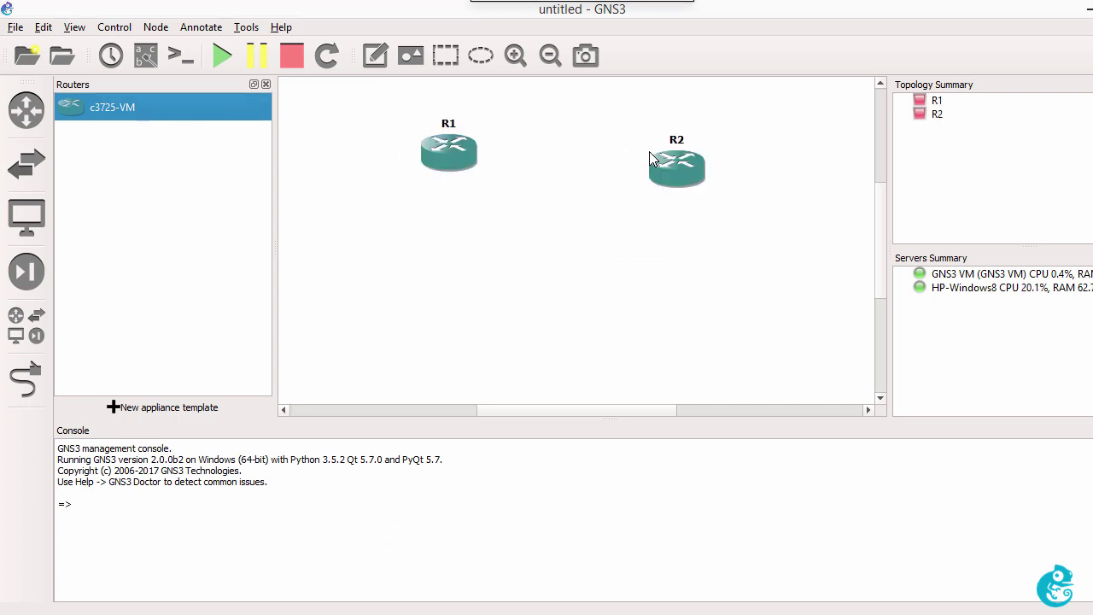
left_click(267, 84)
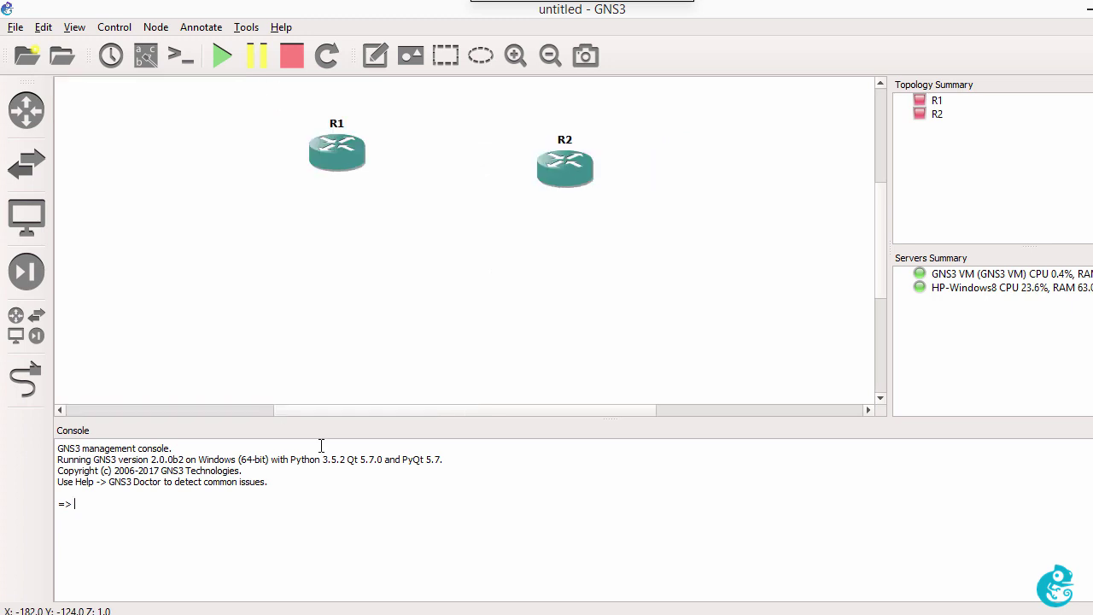
left_click_drag(303, 418, 309, 523)
Start a link from R1's FastEthernet0/0.
left_click(26, 378)
left_click(350, 212)
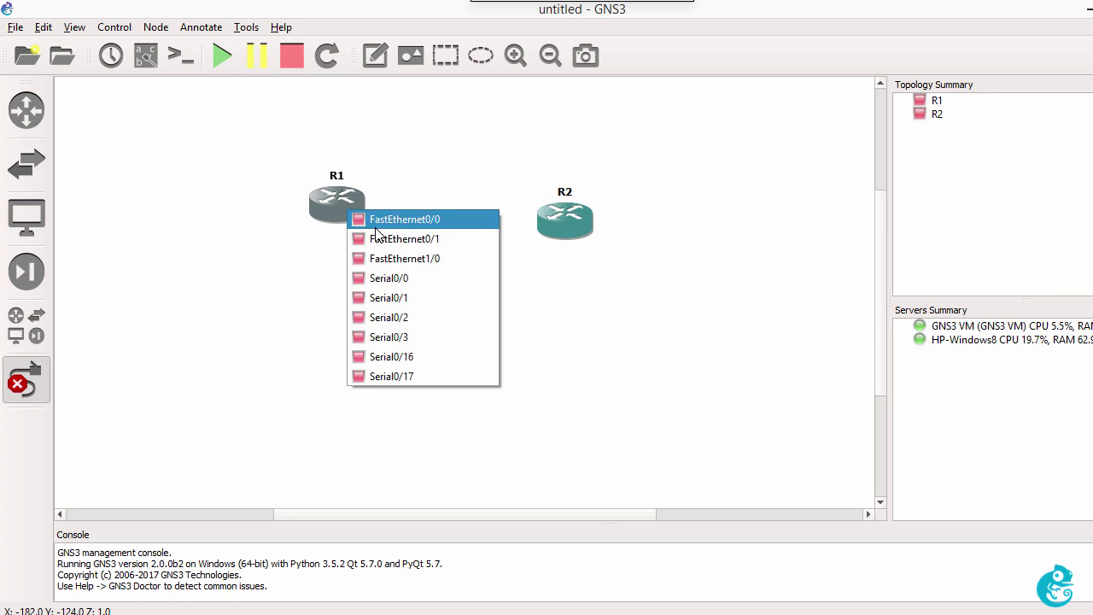
left_click(377, 227)
Finish the link on R2's FastEthernet0/0 and exit link mode.
left_click(567, 222)
left_click(568, 227)
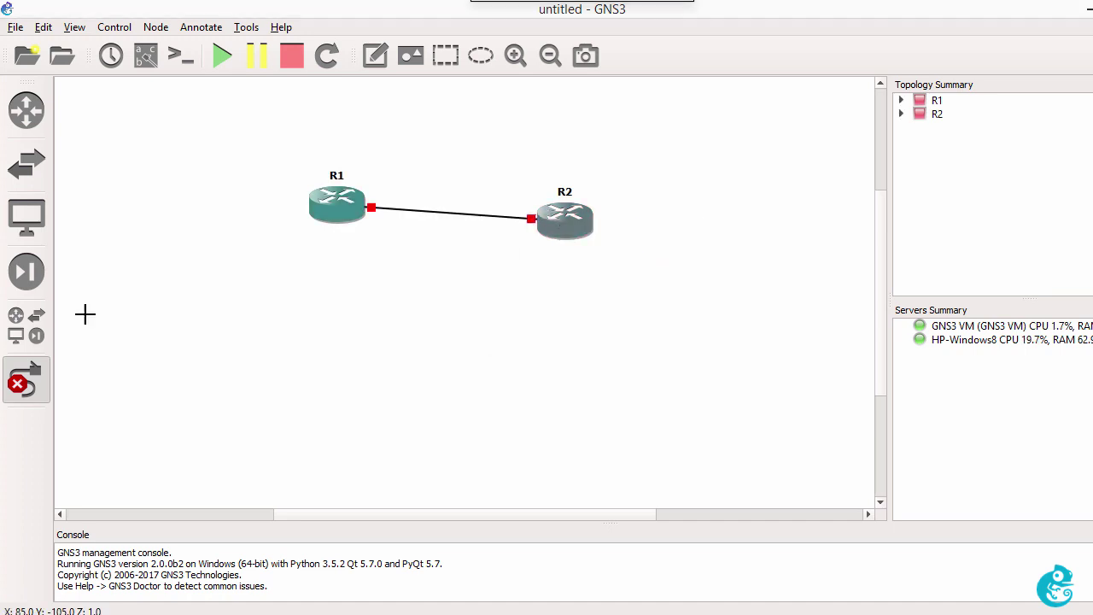
left_click(5, 382)
Show interface labels, line up R1, R2 and their f0/0 labels, and start all devices.
left_click(149, 56)
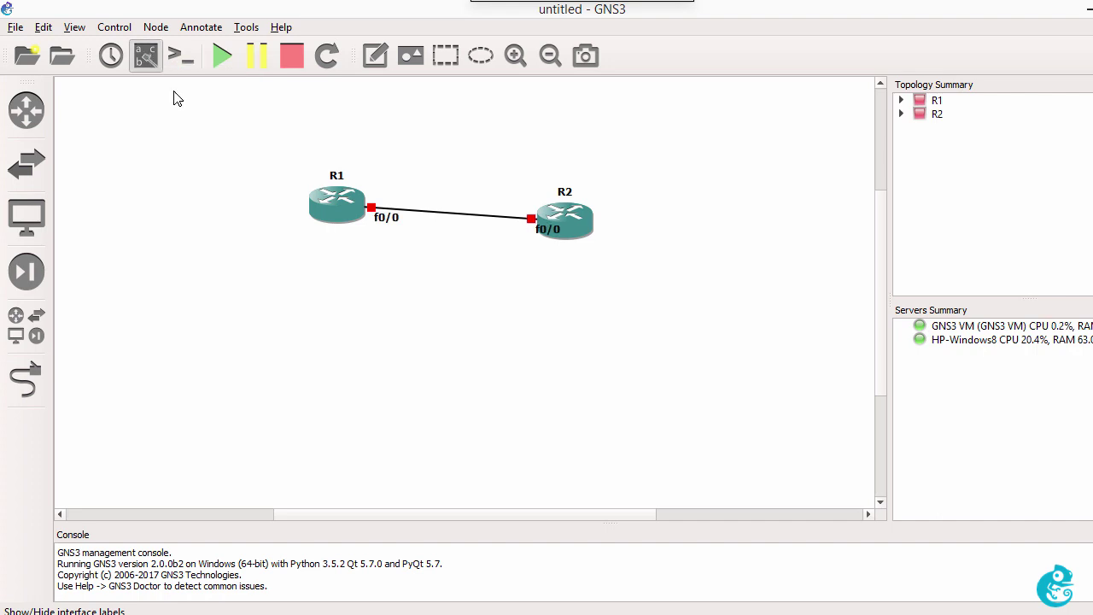
left_click_drag(342, 220, 248, 226)
left_click_drag(585, 221, 580, 202)
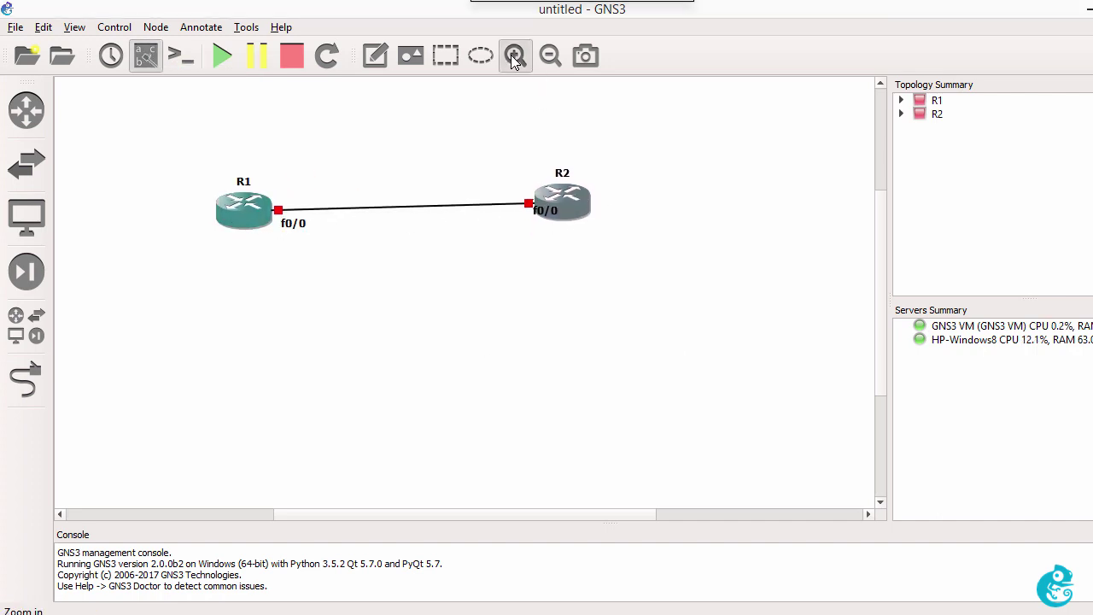
left_click(515, 55)
mouse_move(567, 182)
left_mouse_down()
mouse_move(452, 223)
mouse_move(581, 190)
left_mouse_up()
left_click(551, 199)
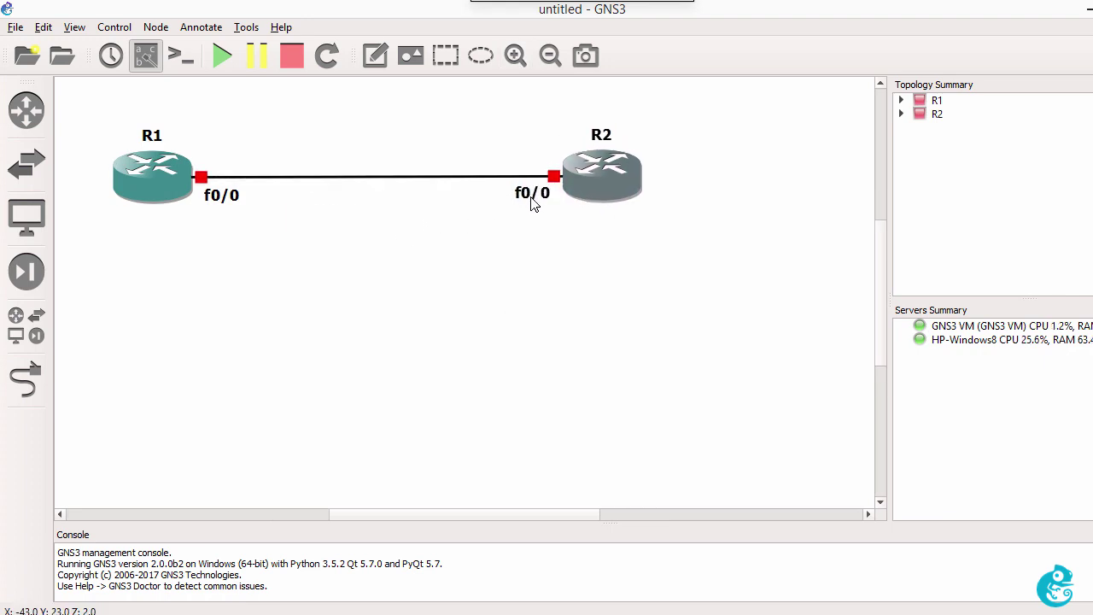
left_click(221, 54)
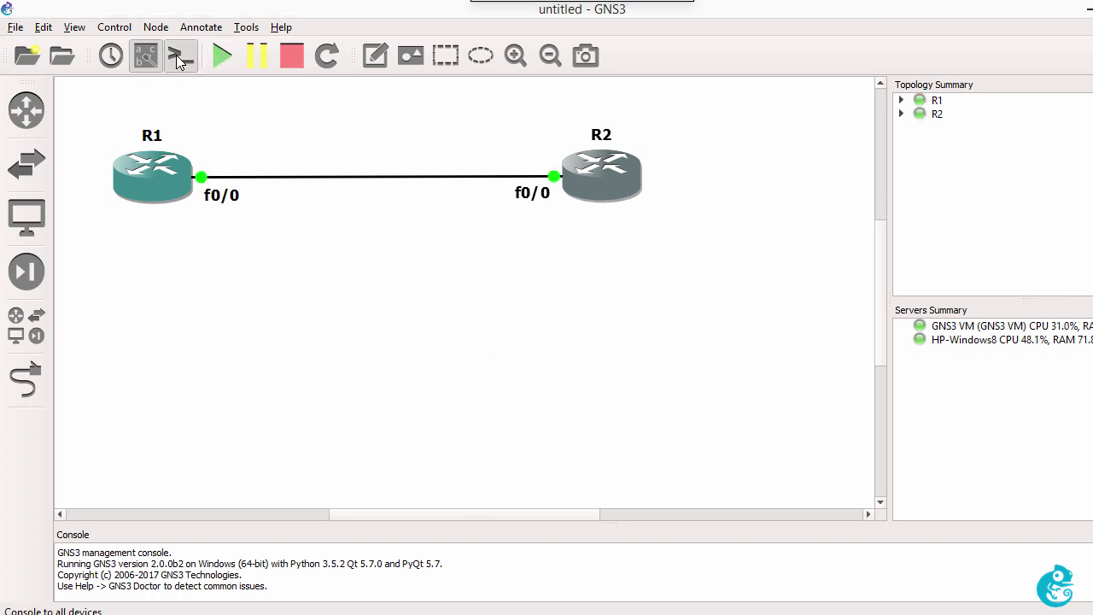
Open consoles to all devices and set R2's console font to Courier New bold 16.
left_click(180, 56)
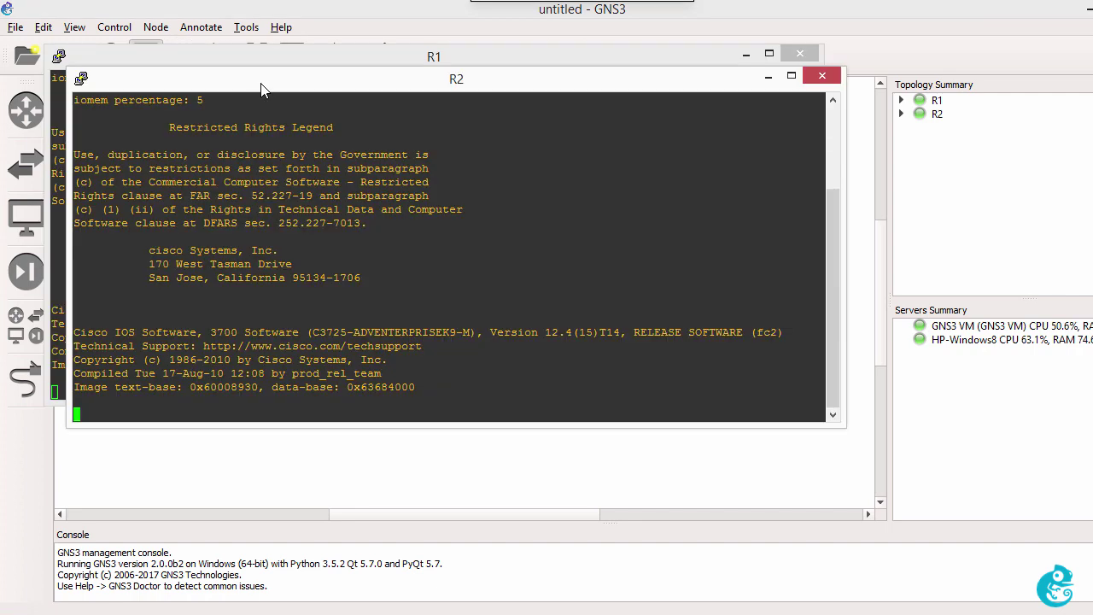
left_click_drag(263, 85, 560, 209)
right_click(560, 209)
left_click(628, 446)
left_click(457, 283)
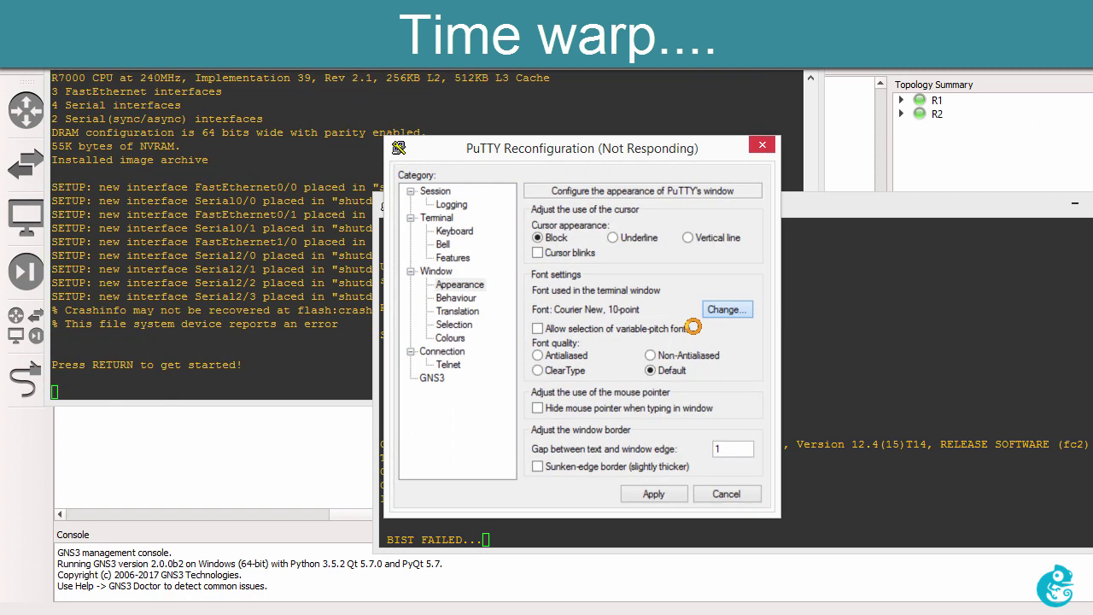
left_click(615, 327)
left_click(727, 346)
left_click(642, 593)
left_click(655, 497)
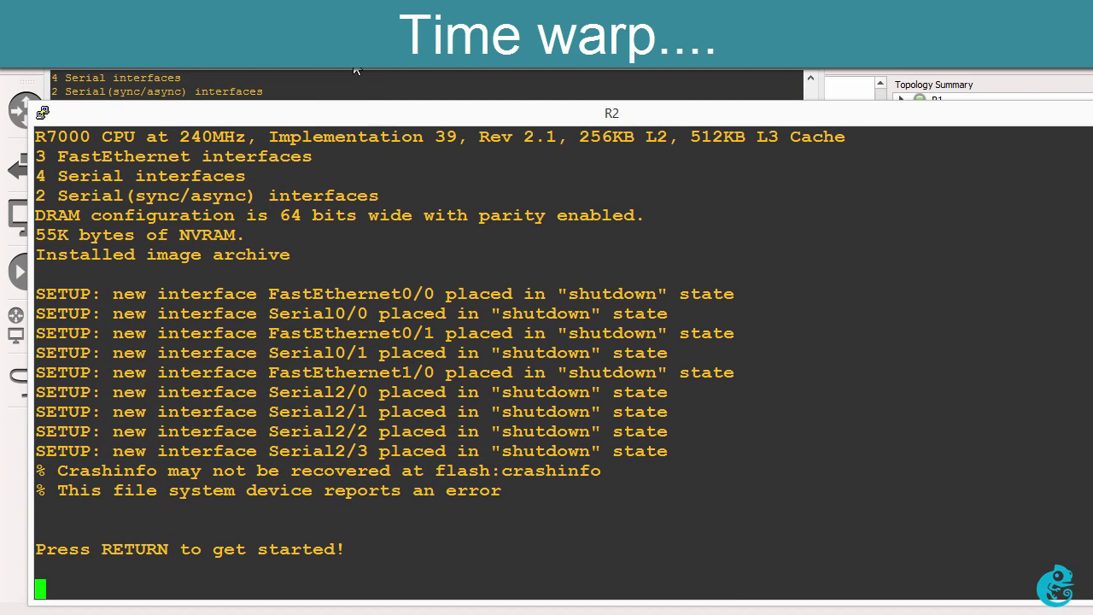
right_click(453, 110)
left_click(513, 353)
left_click(731, 308)
left_click(641, 593)
left_click(655, 497)
Set R1's console font to Courier New bold 16.
right_click(544, 68)
left_click(611, 296)
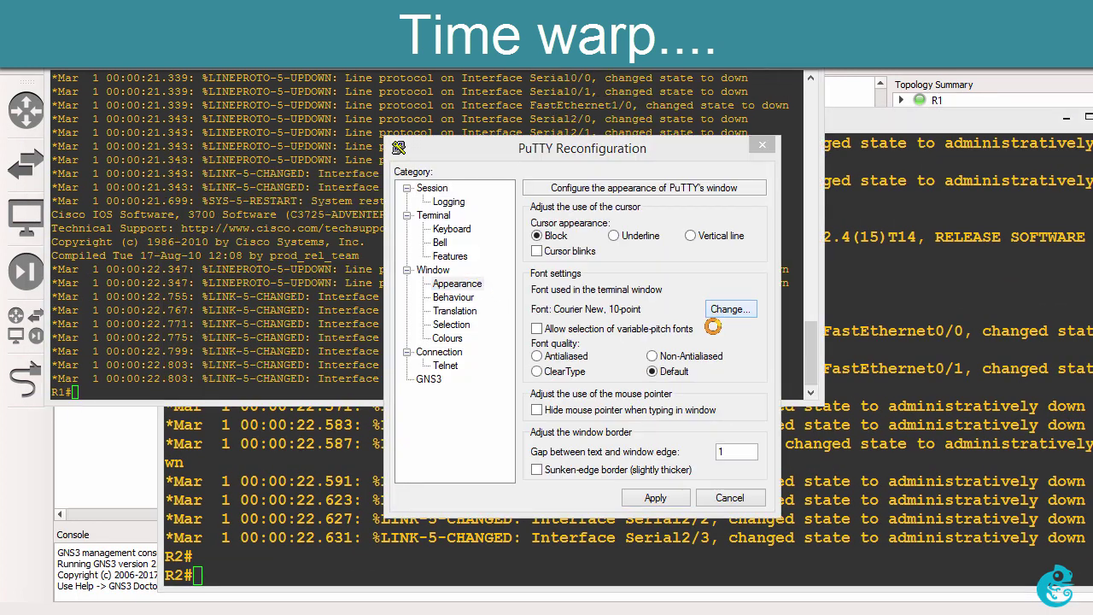
left_click(445, 285)
left_click(730, 309)
left_click(338, 310)
left_click(654, 593)
left_click(652, 498)
right_click(552, 53)
left_click(653, 295)
left_click(445, 285)
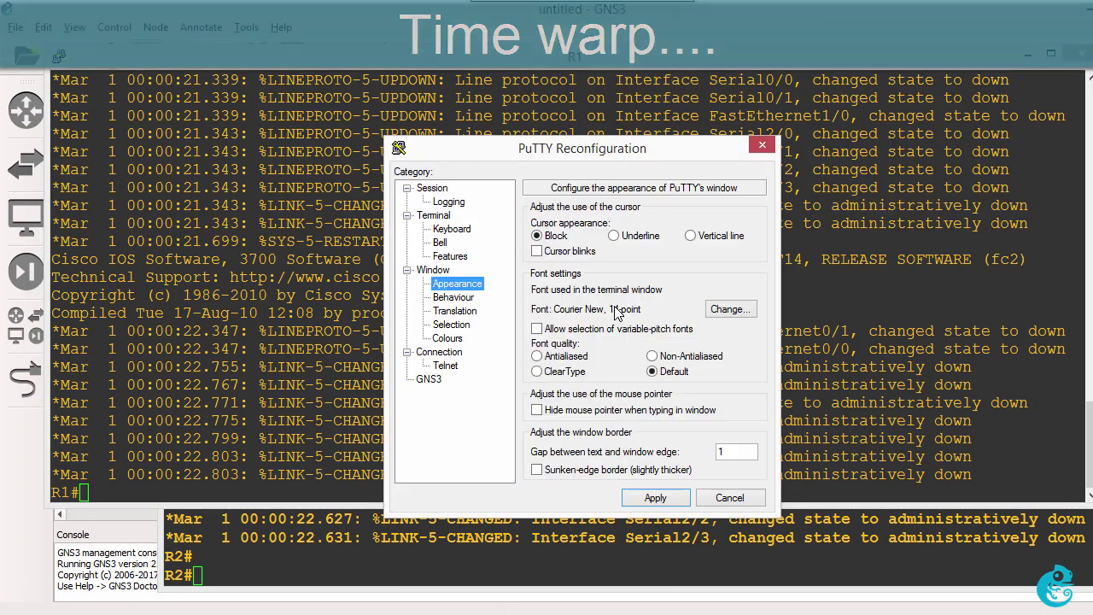
left_click(731, 309)
left_click(654, 593)
left_click(651, 498)
key("Return")
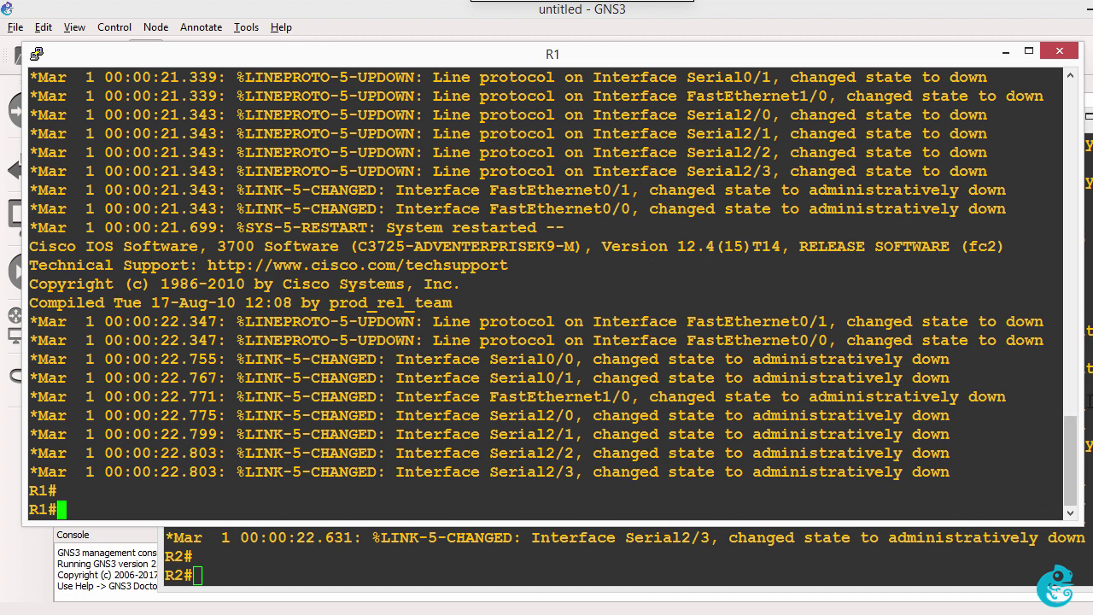
On R1, bring f0/0 up with address 10.1.1.1 255.255.255.0.
left_click(1044, 547)
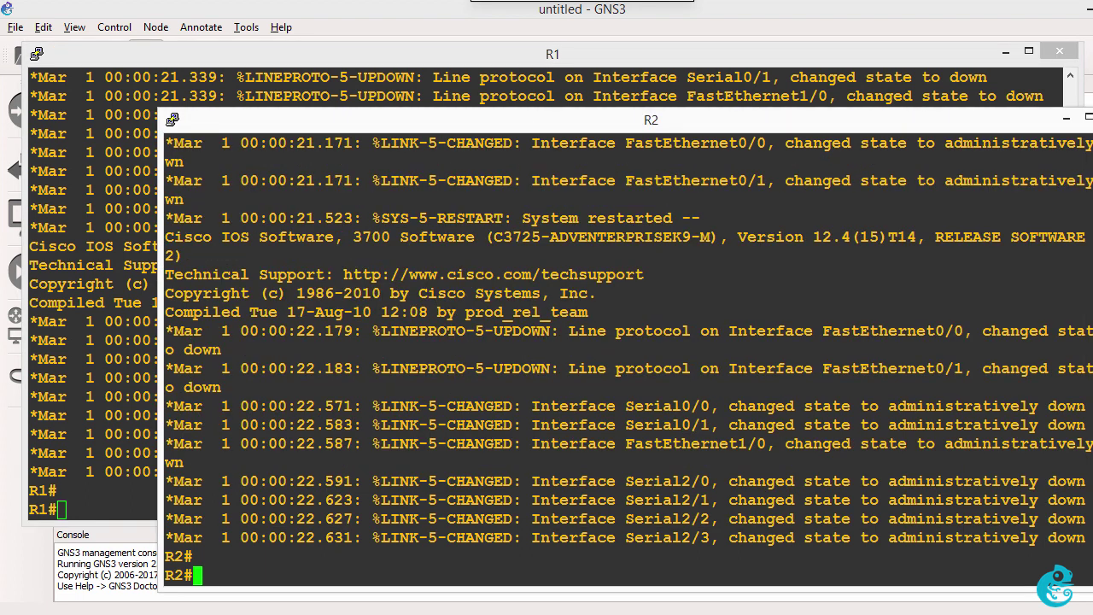
left_click(254, 82)
type("conf t")
key("Return")
type("int f0/0")
key("Return")
type("no shut")
key("Return")
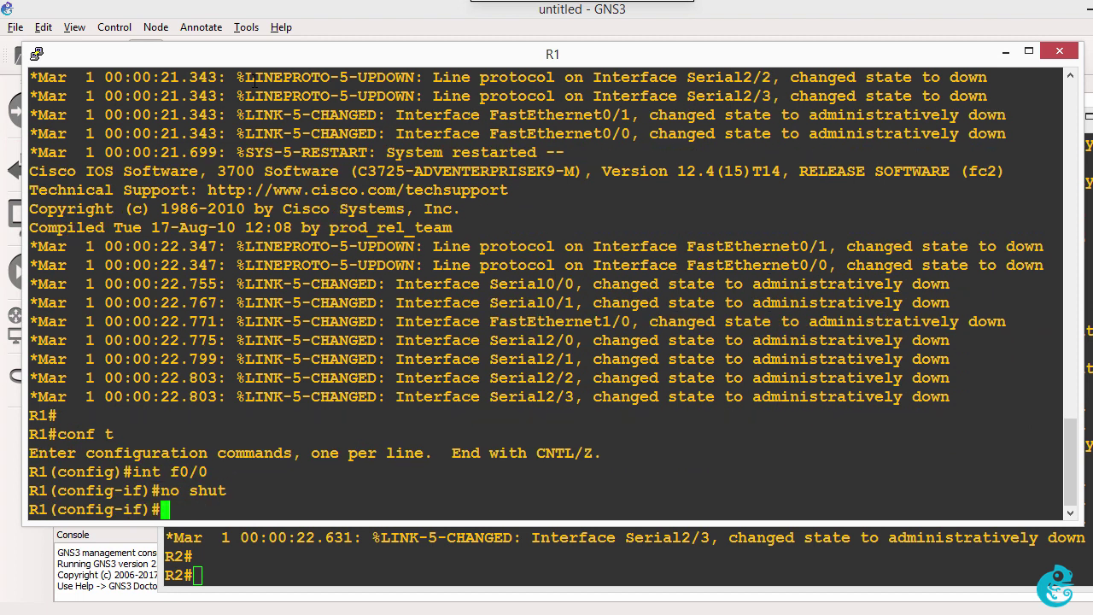
type("ip add")
key("Tab")
type("10.1.11")
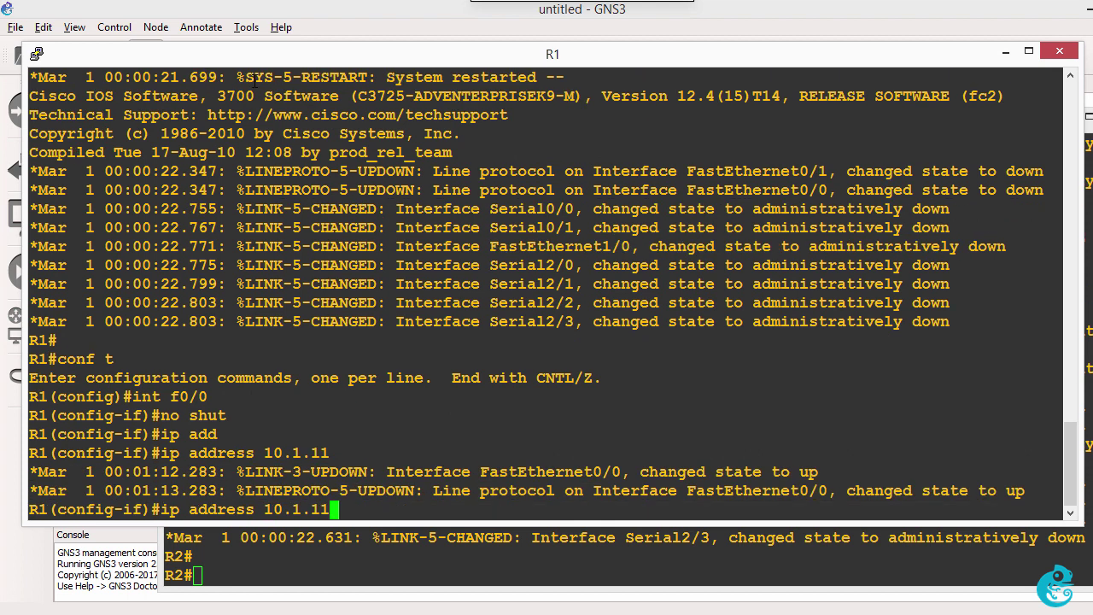
key("BackSpace")
type(".1 255.255.255.0")
key("Return")
On R2, bring f0/0 up with address 10.1.1.2 255.255.255.0 and exit configuration.
left_click(946, 556)
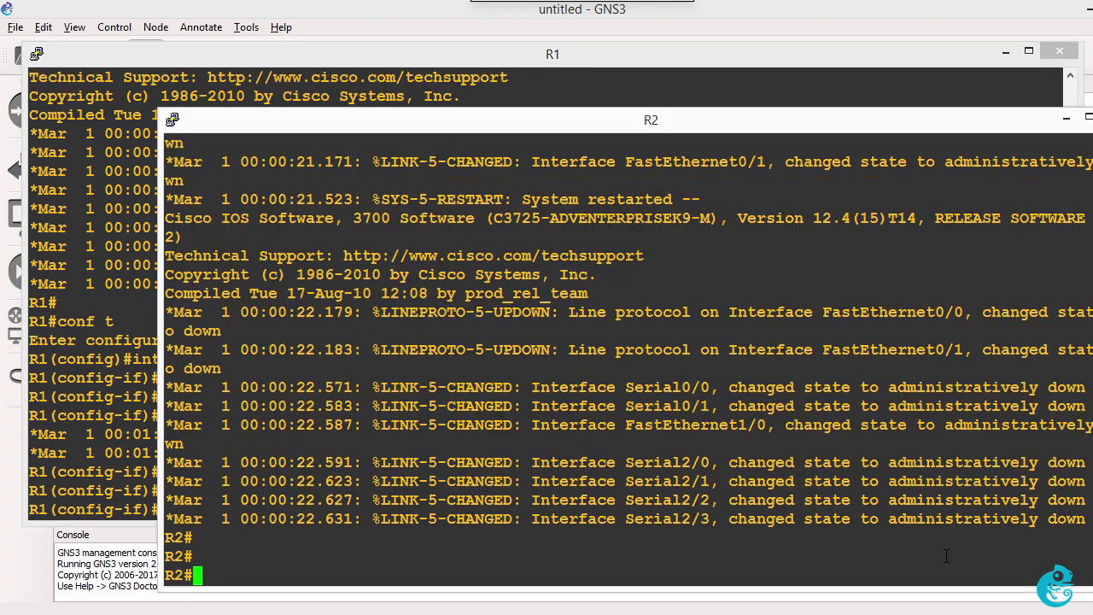
type("conf t")
key("Return")
type("int f0/0")
key("Return")
type("no shut")
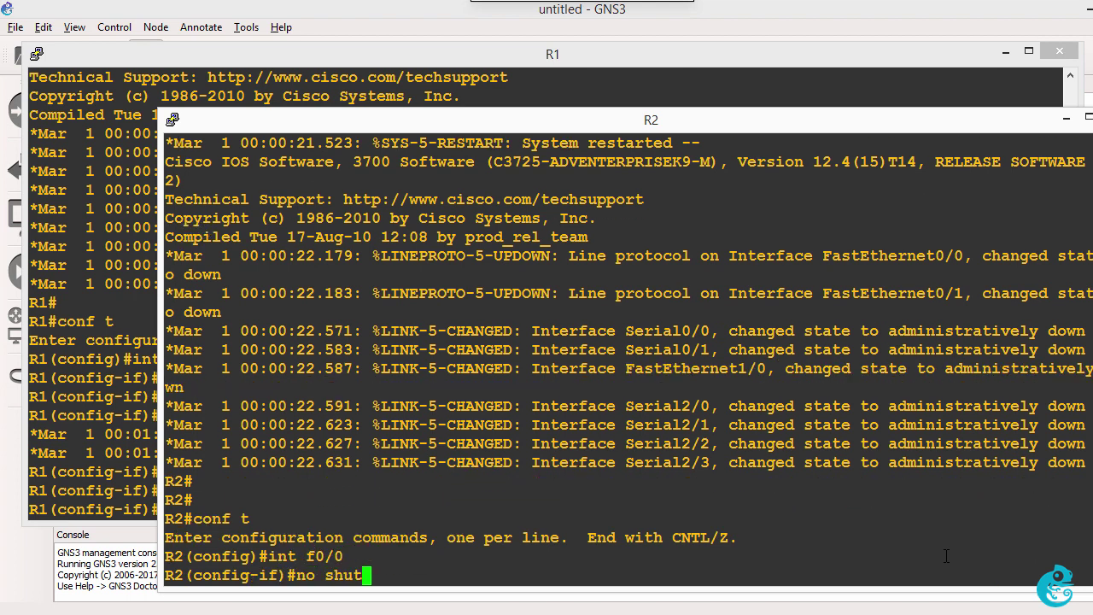
key("Return")
type("ip addd")
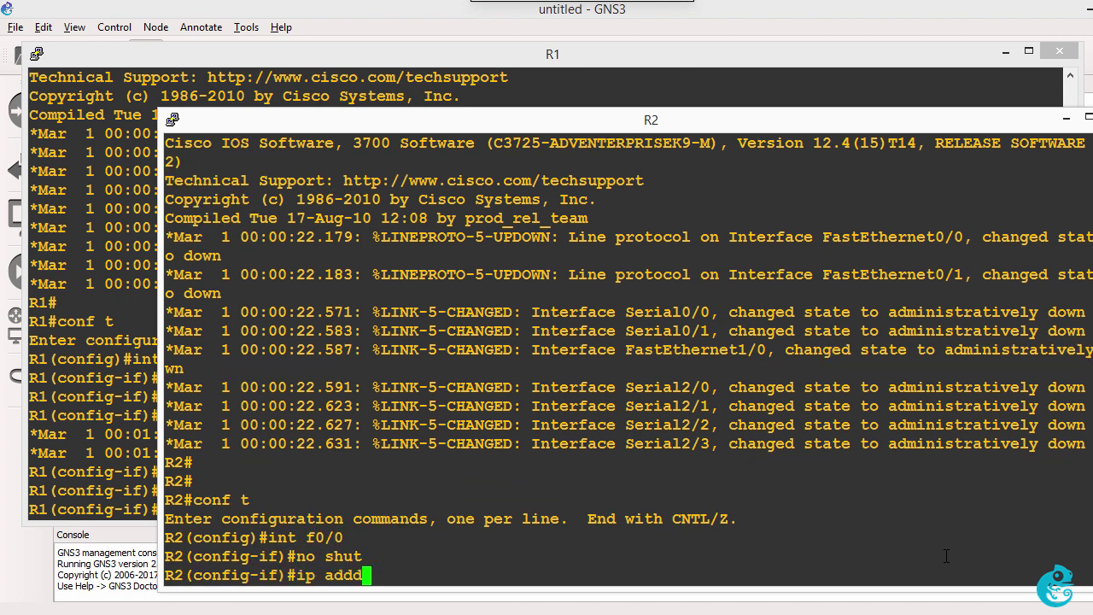
key("BackSpace")
key("Tab")
type("10.1.1")
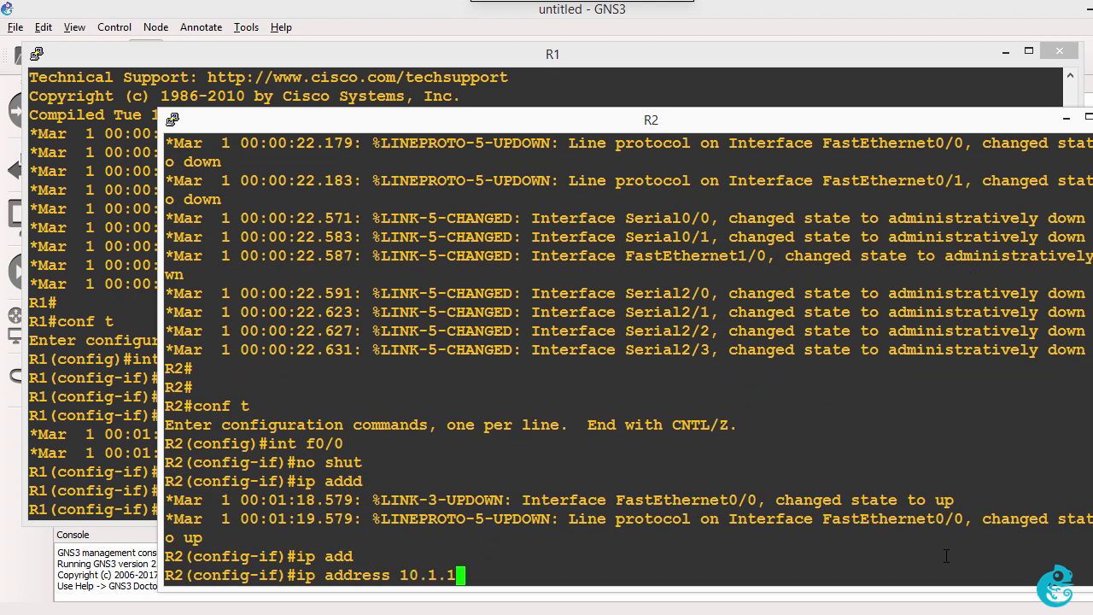
type(".2 255.255.255.0")
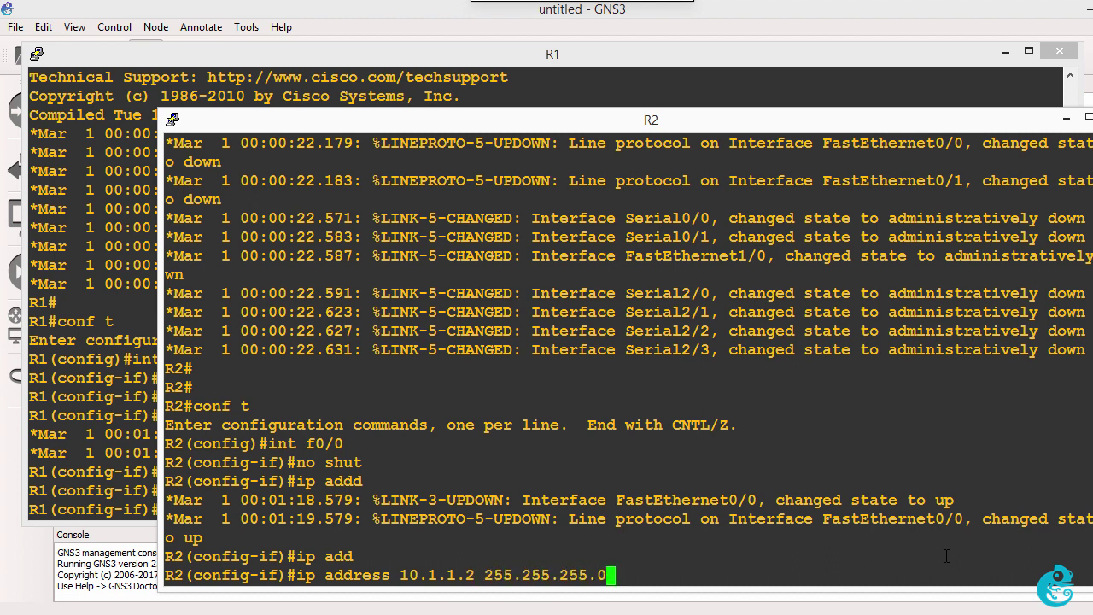
key("Return")
type("end")
key("Return")
From R2 ping 10.1.1.1, then add OSPF 1 network 0.0.0.0 255.255.255.255 area 0 and copy that line.
type("ping 10.1.1.1")
key("Return")
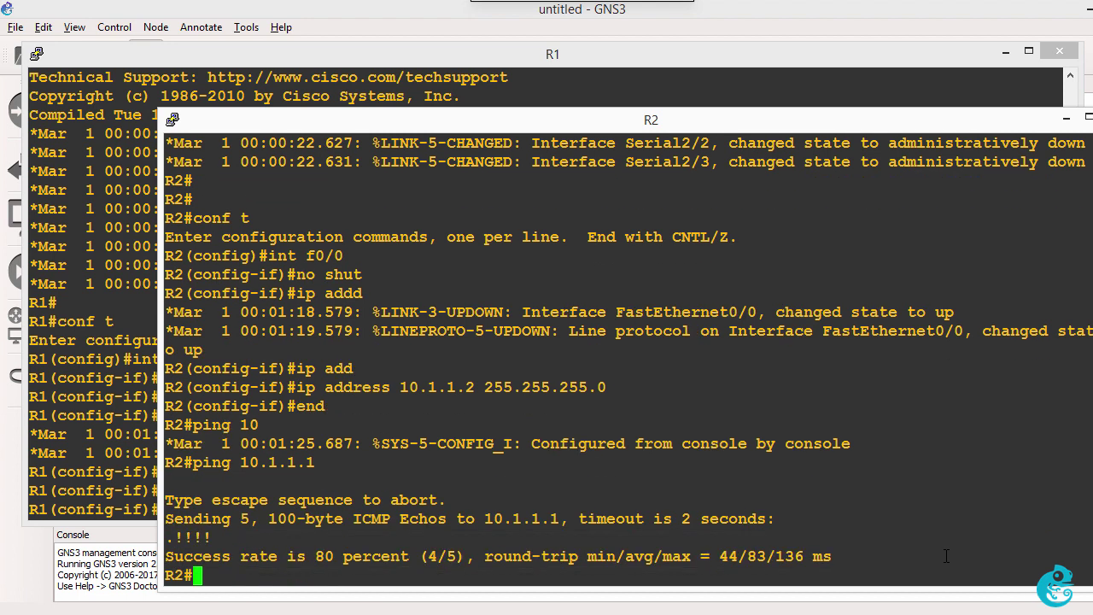
type("conf t")
key("Return")
type("router os")
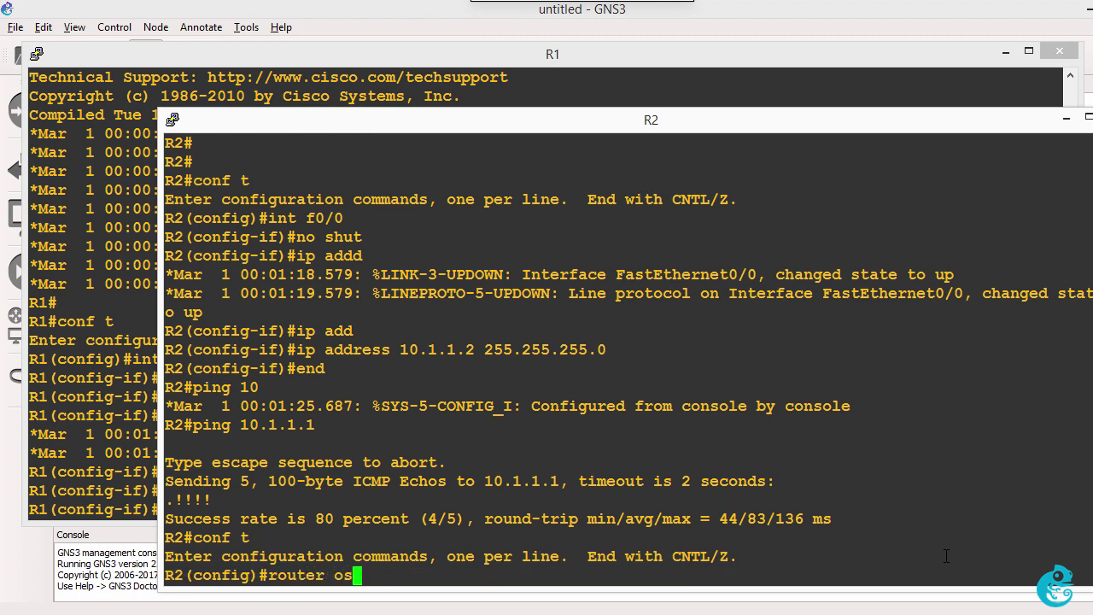
type("pf 1")
key("Return")
type("net")
key("Tab")
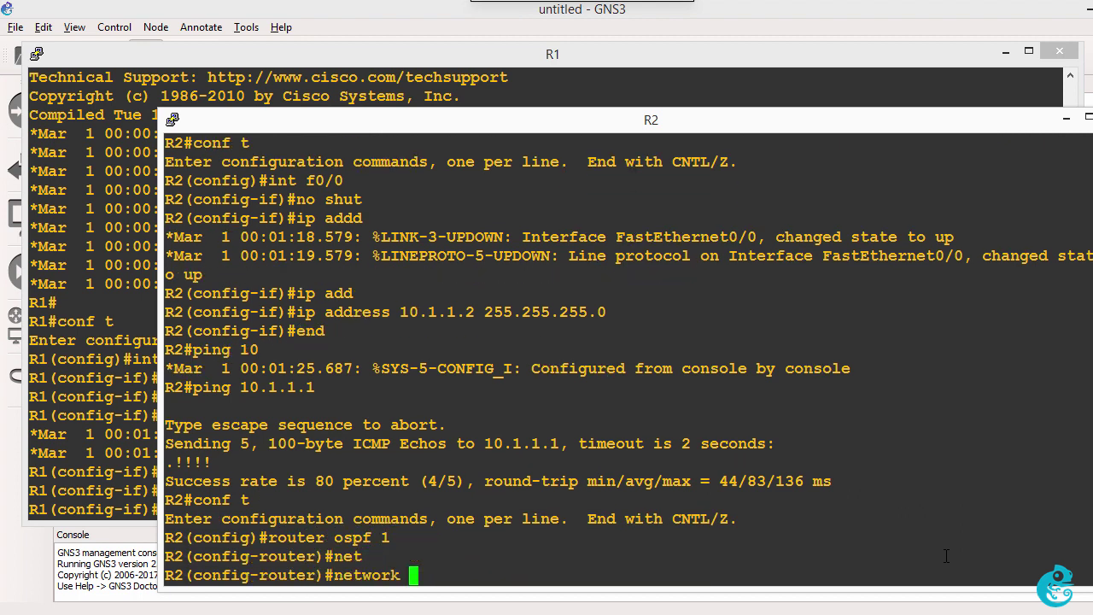
type("0.0.0.0 255.255.255.255 ")
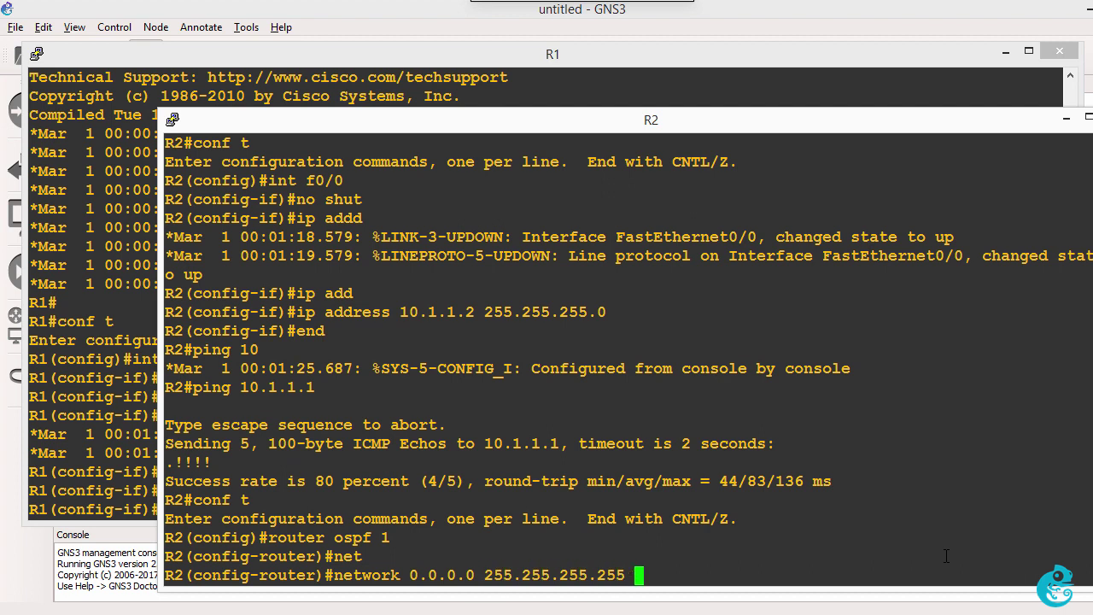
type("area 0")
key("Return")
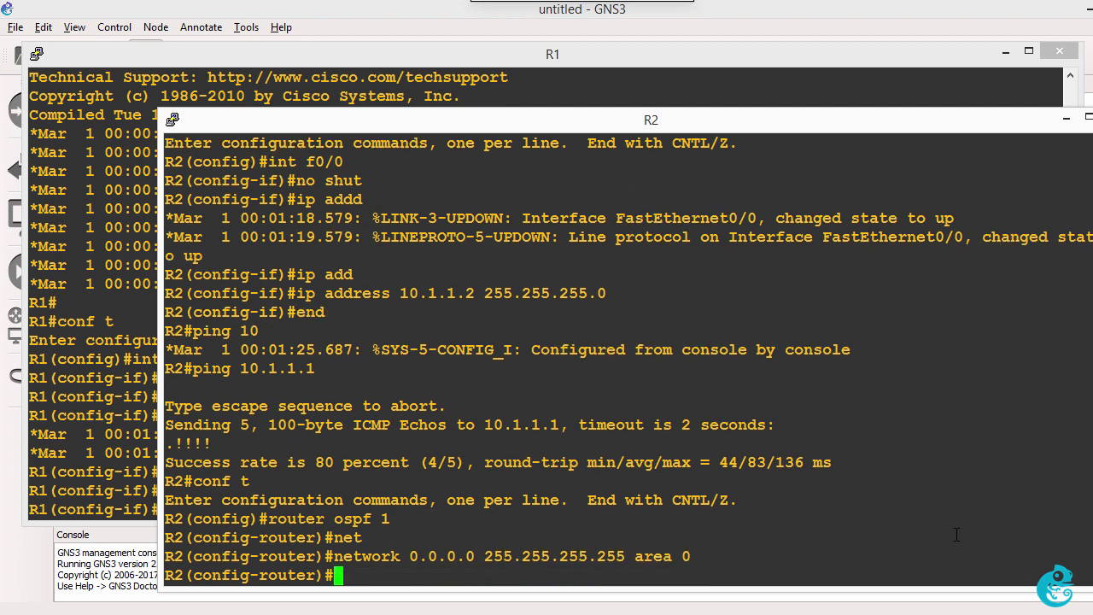
left_click_drag(339, 553, 716, 560)
key("ctrl+c")
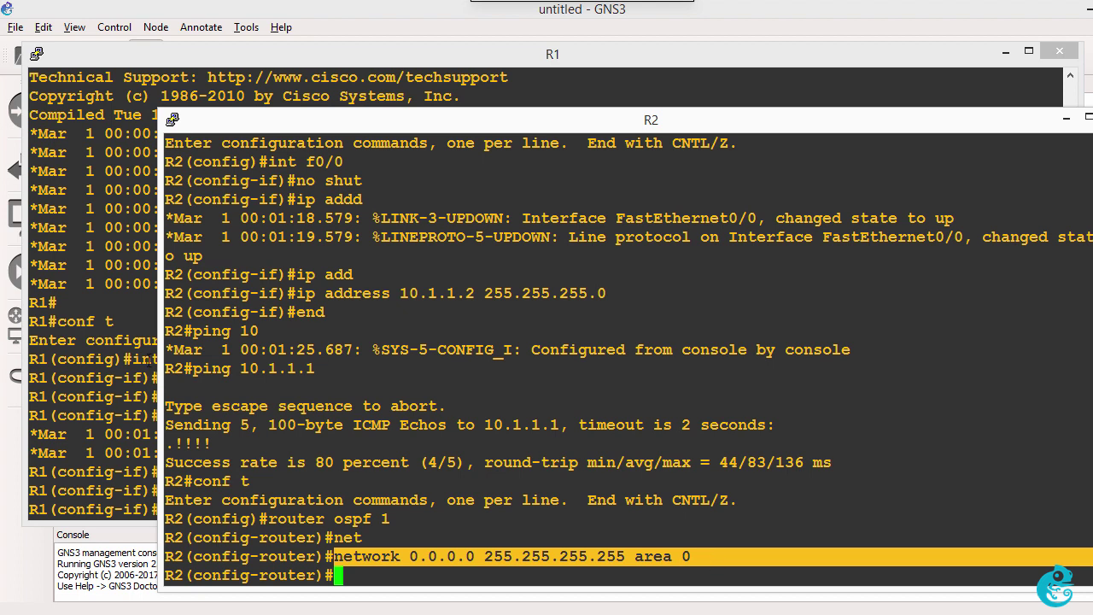
On R1, start OSPF process 1 and paste the network 0.0.0.0 255.255.255.255 area 0 statement.
left_click(135, 340)
type("router ospf 1")
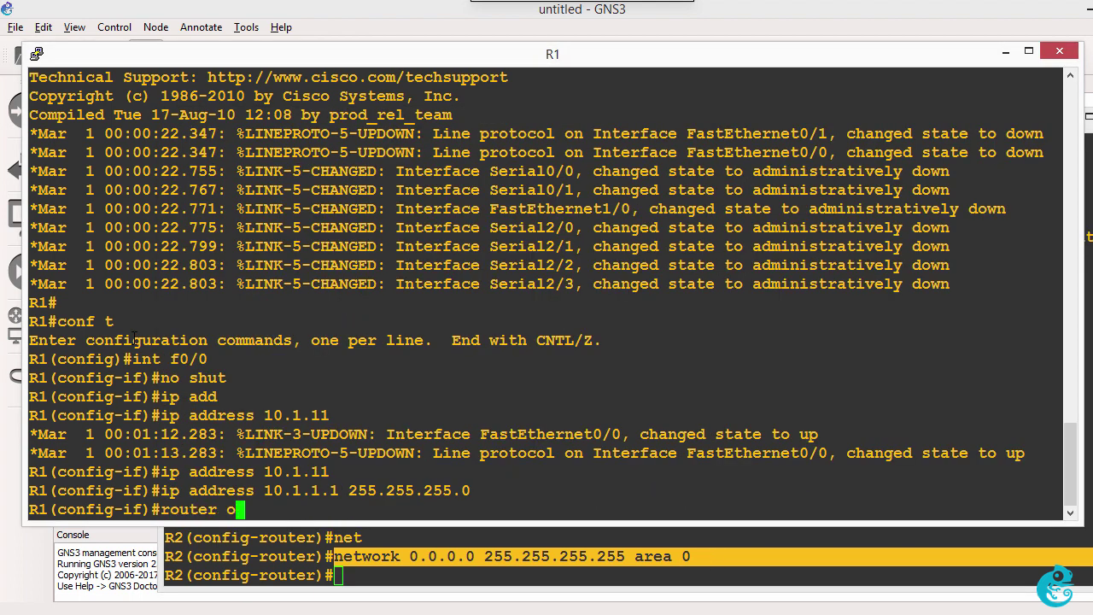
key("Return")
right_click(135, 340)
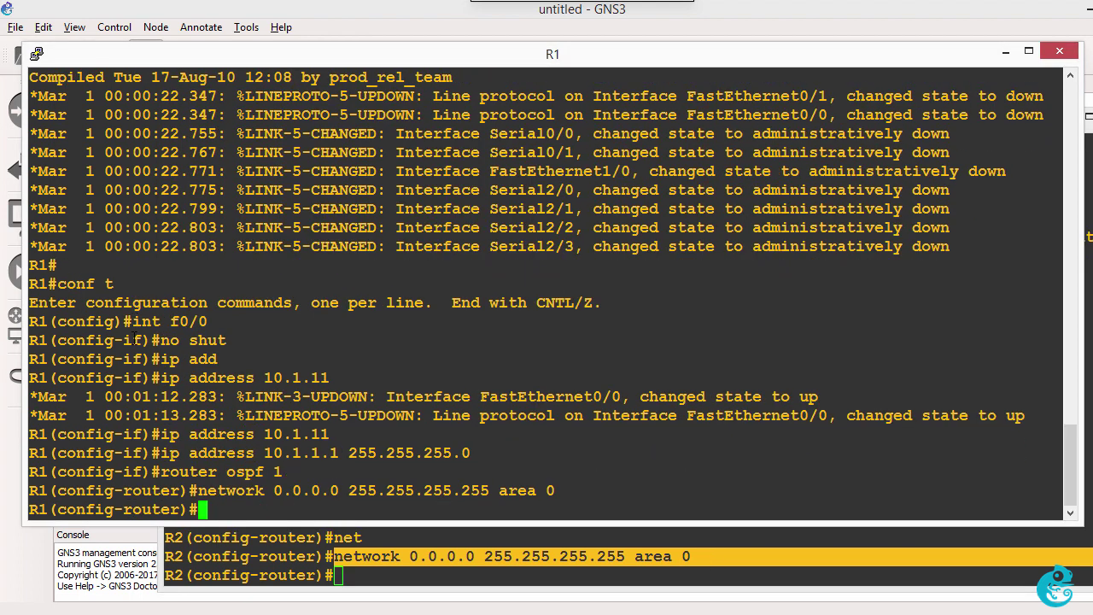
type("end")
key("Return")
Run show ip ospf interface brief on R1, then rerun it.
type("sh ip ")
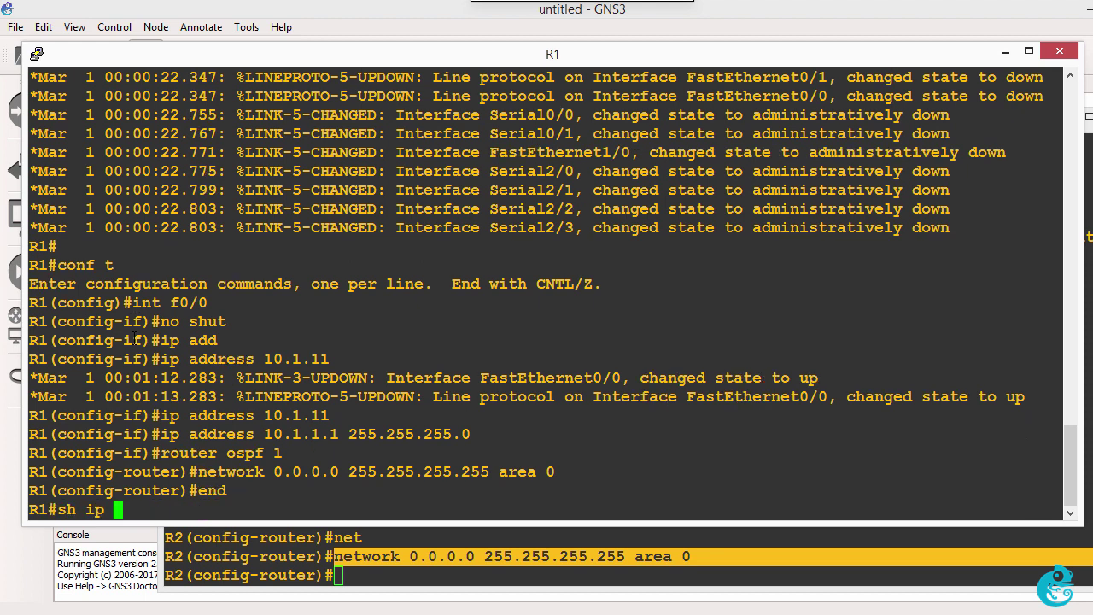
type("ospf in")
key("Tab")
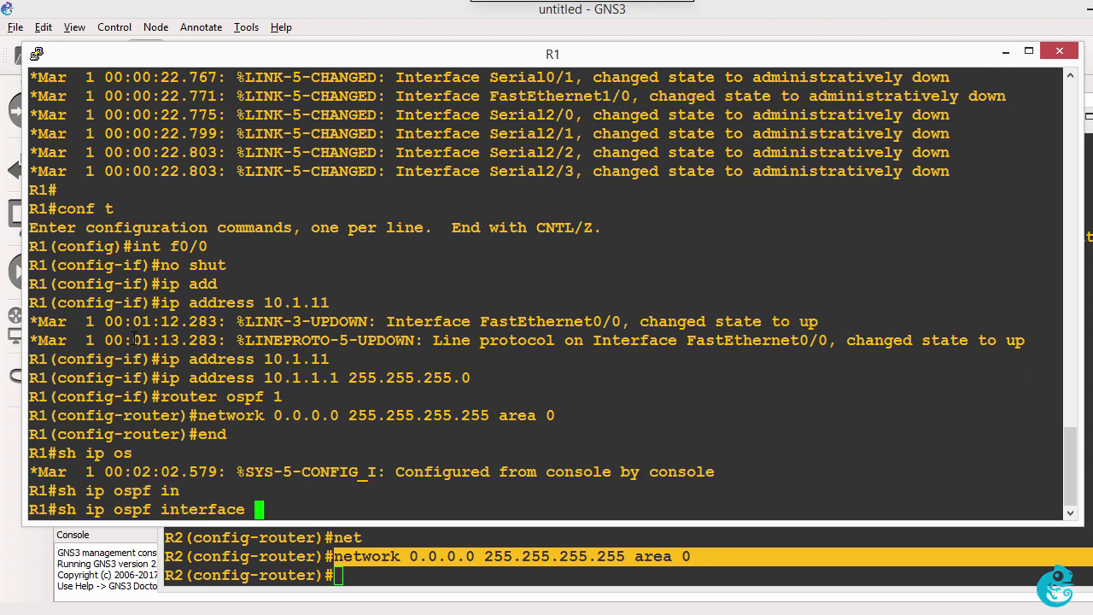
type("?")
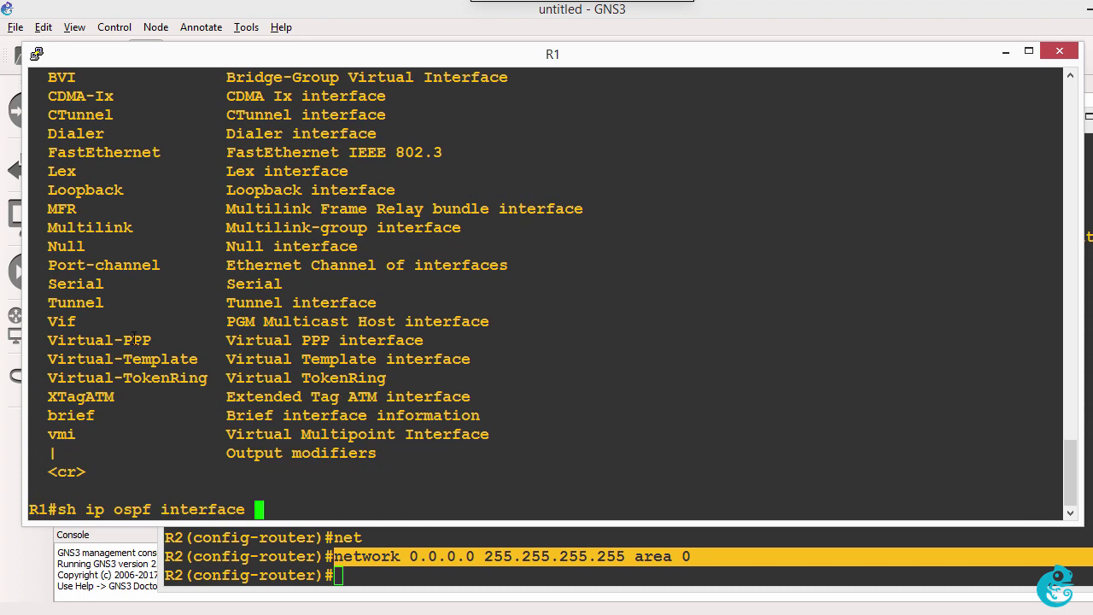
type("b")
key("Tab")
key("Return")
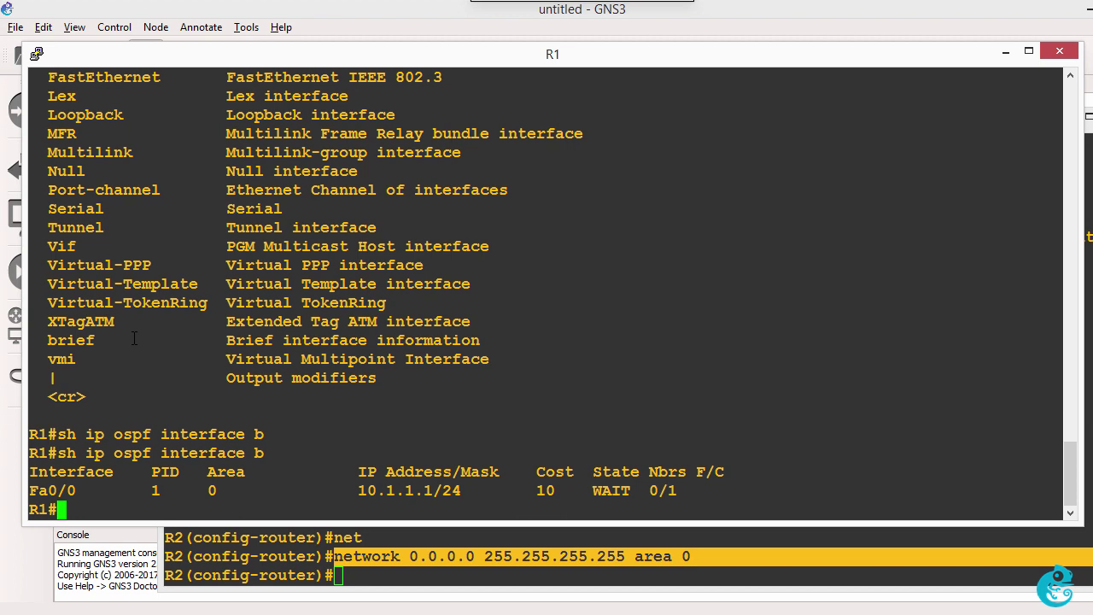
key("Up")
key("Return")
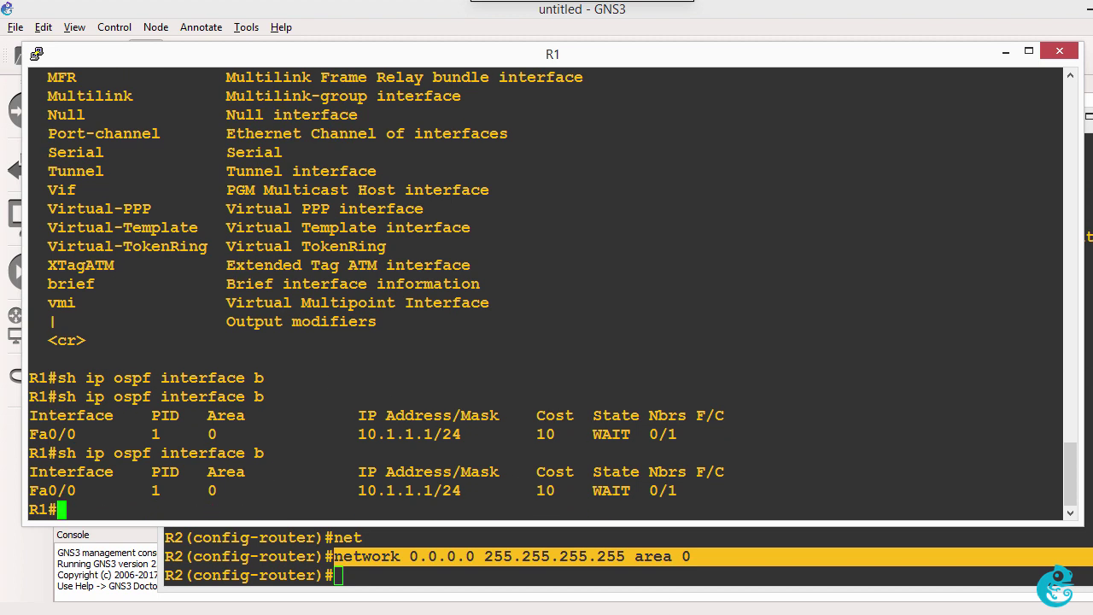
Exit configuration on R2 and show its OSPF interface brief summary.
left_click(644, 558)
type("end")
key("Return")
type("sh ip sopf")
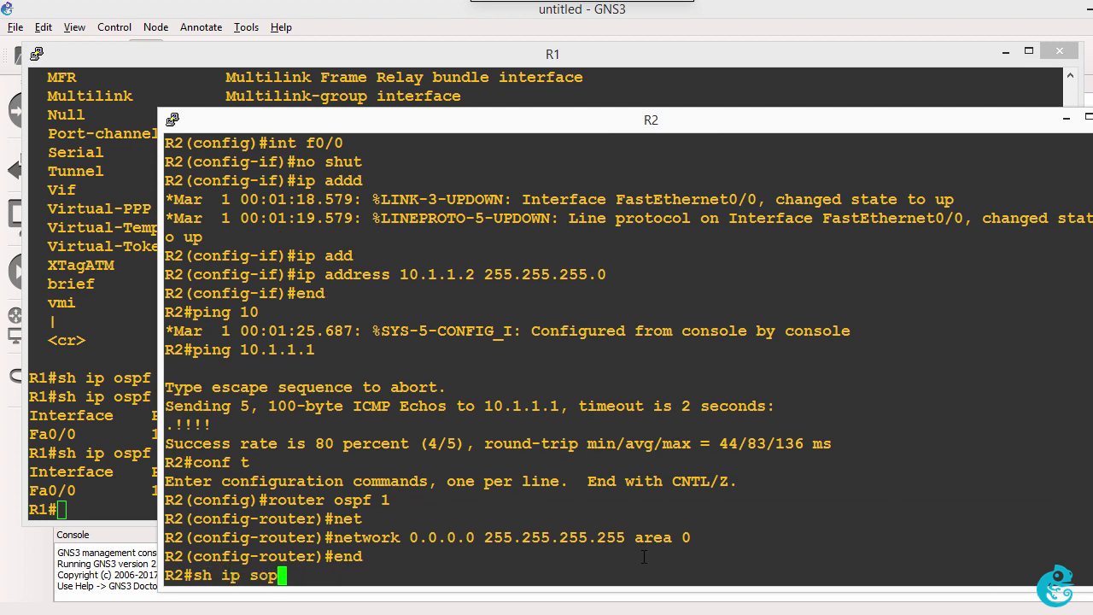
key("BackSpace")
key("BackSpace")
key("BackSpace")
key("BackSpace")
key("BackSpace")
type("ospf i")
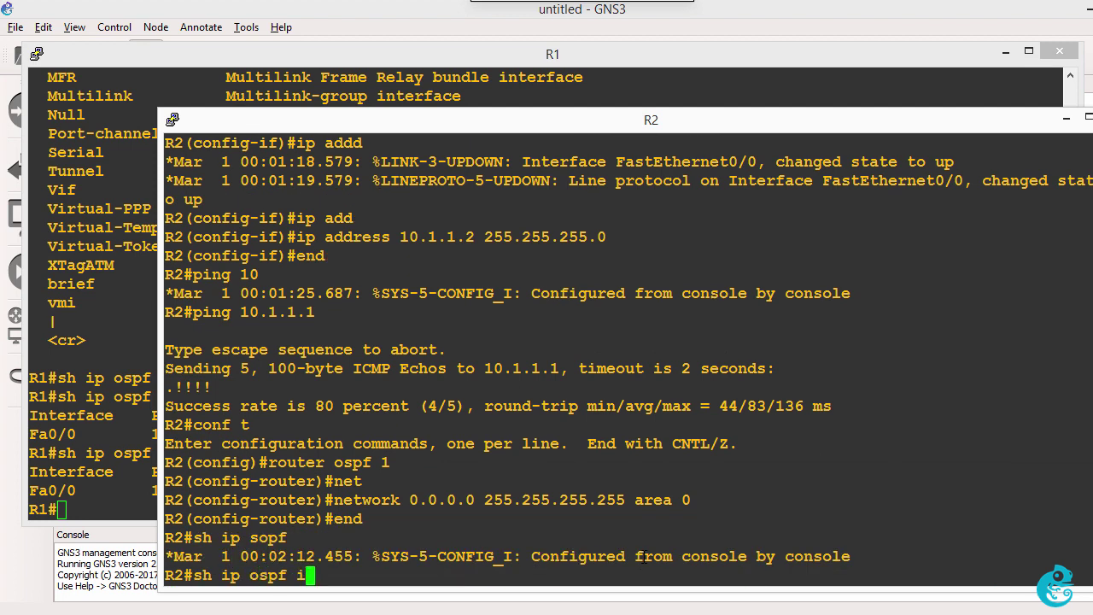
type("nt bri")
key("Tab")
key("Return")
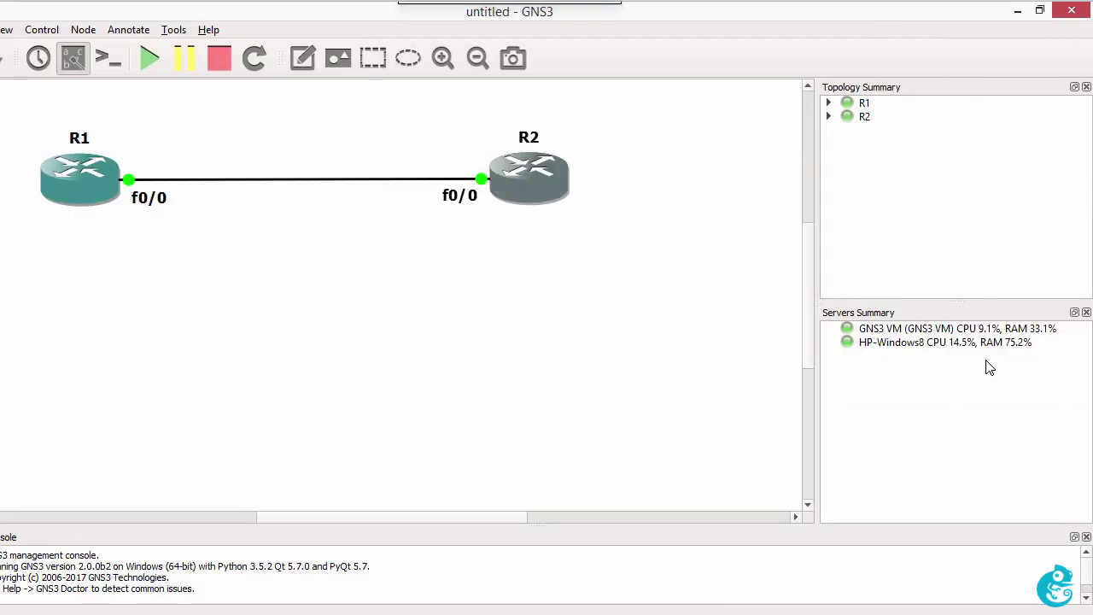
Check CPU and RAM usage of the GNS3 VM and HP-Windows8 servers.
left_click(969, 332)
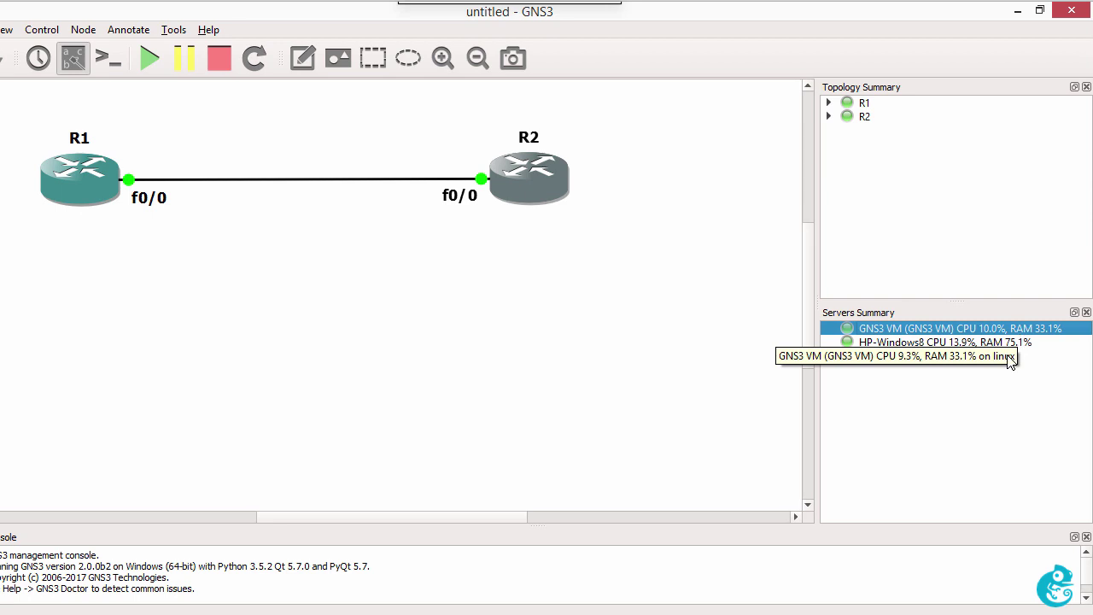
left_click(1005, 345)
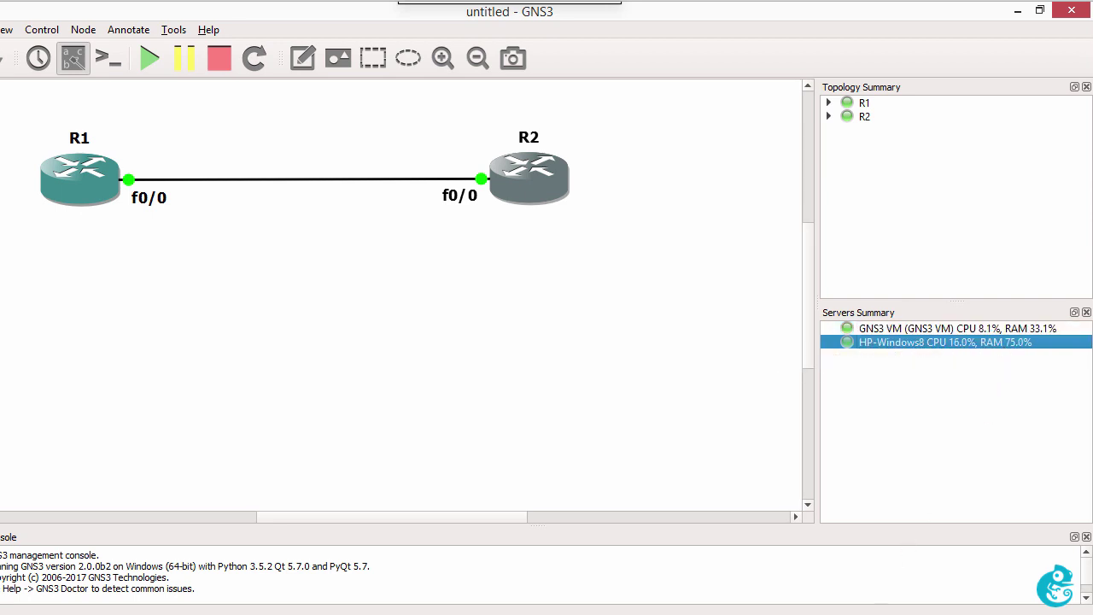
mouse_move(901, 608)
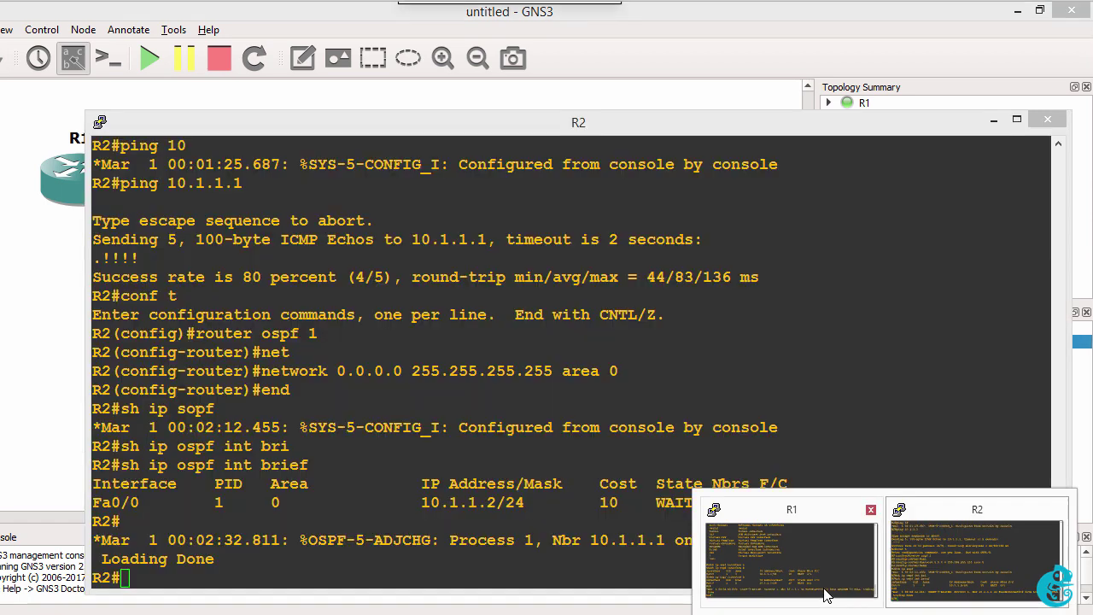
List R1's OSPF neighbours and highlight 10.1.1.2 in FULL/DR state.
left_click(791, 559)
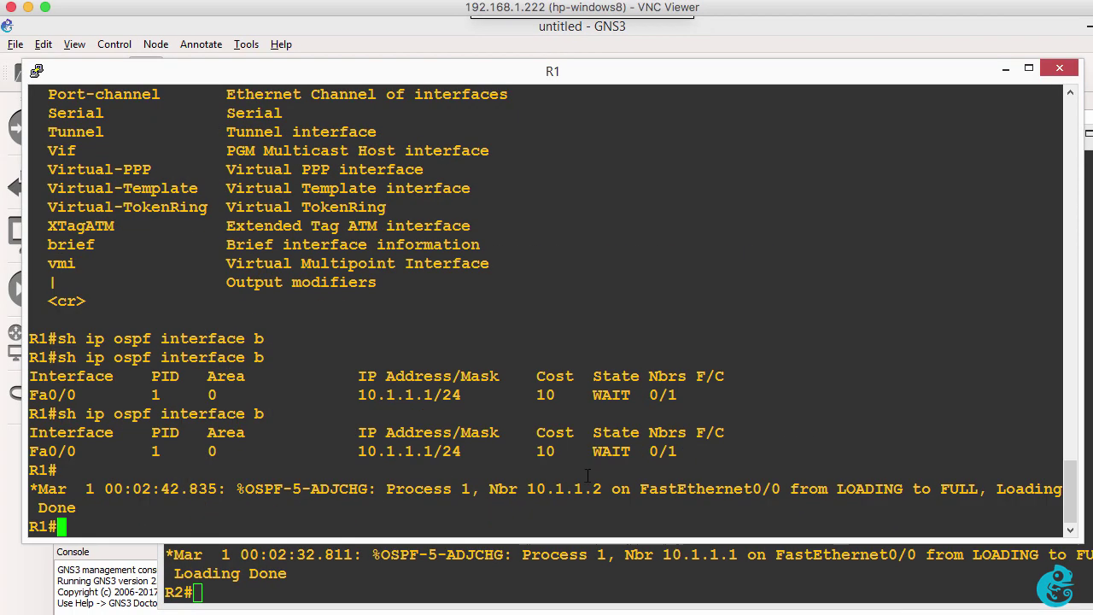
left_click_drag(237, 488, 491, 517)
key("Return")
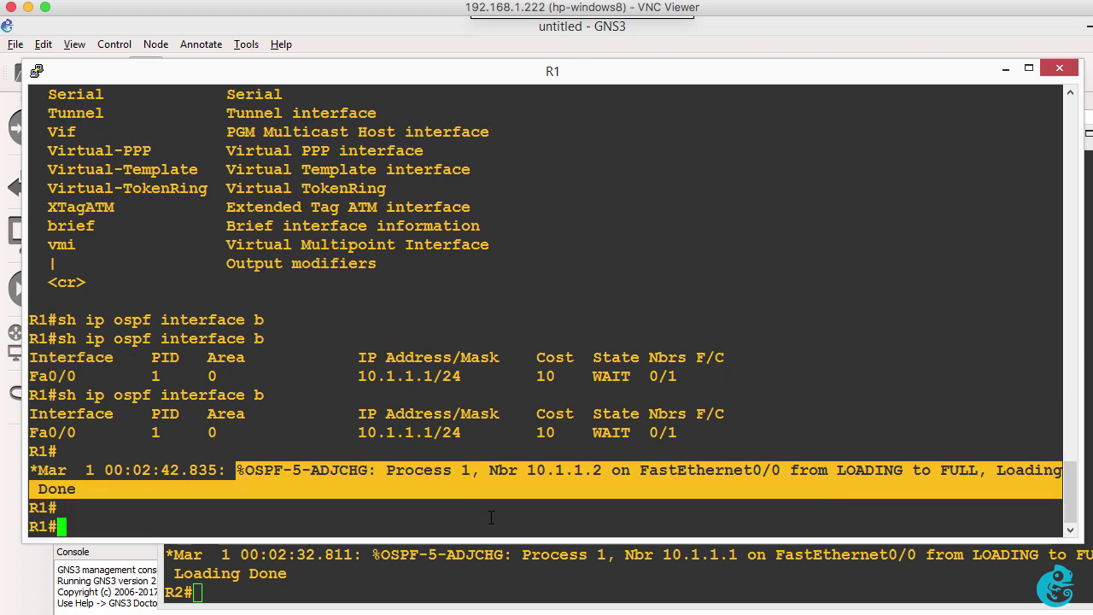
type("sh ip os")
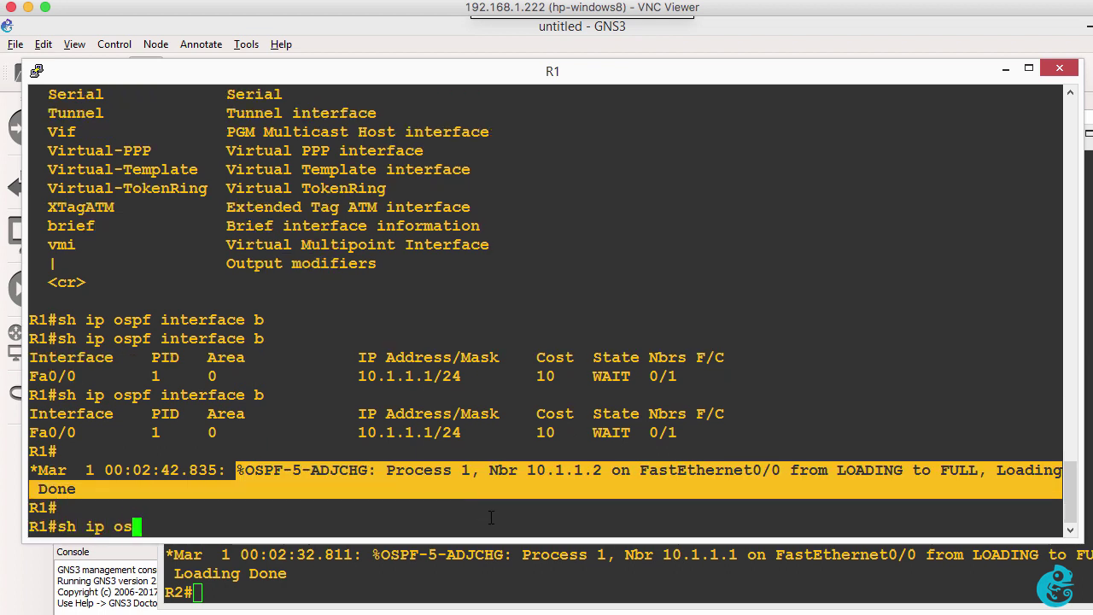
type("pf nei")
key("Return")
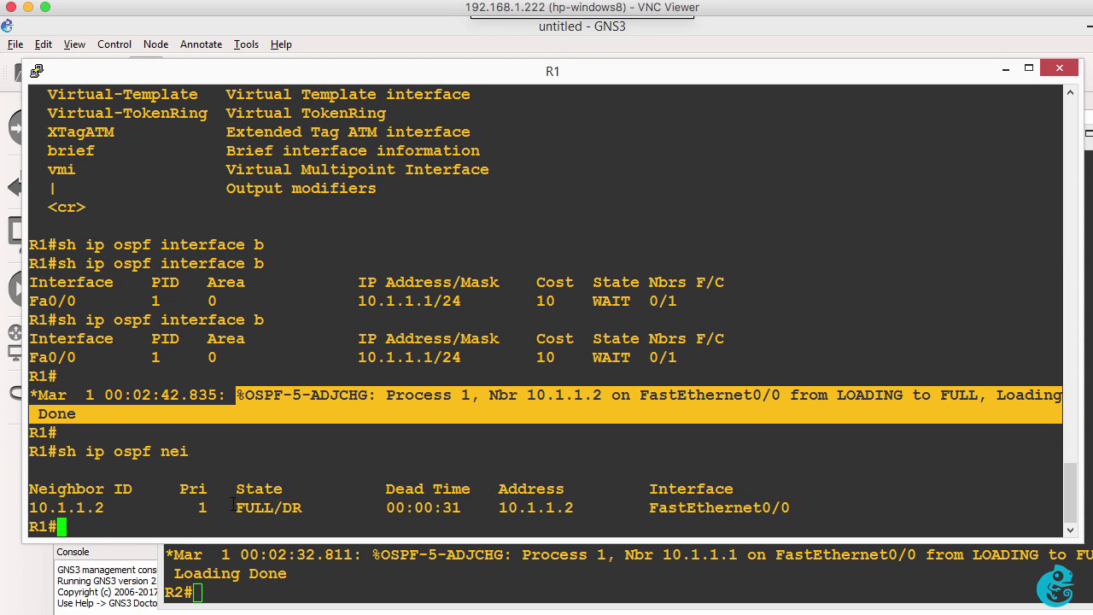
left_click_drag(227, 508, 331, 510)
Display R1's routing table.
type("sh ip ro")
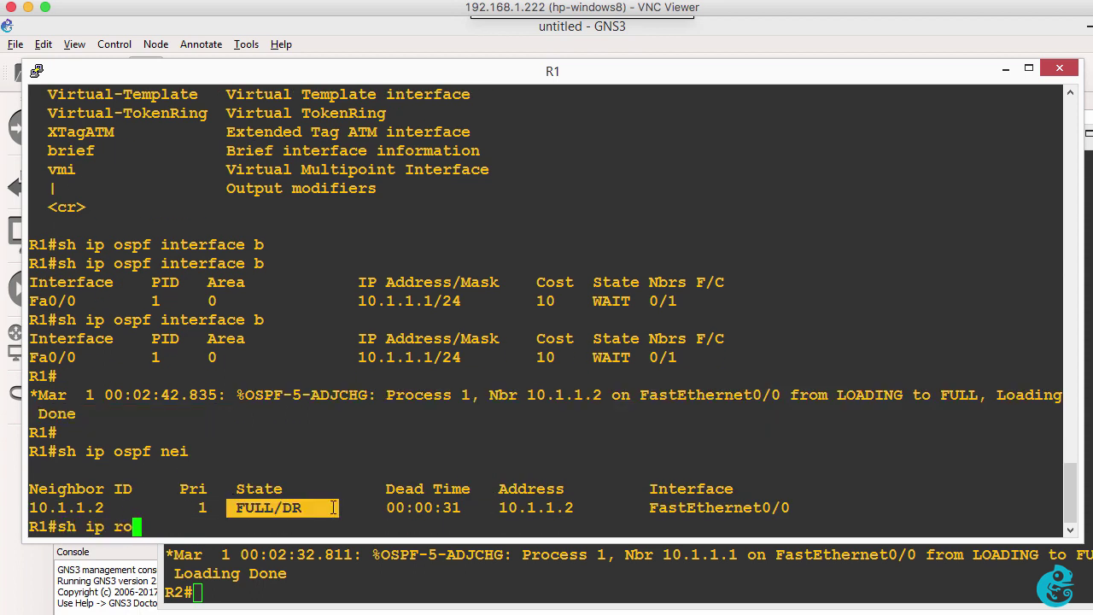
type("te")
key("Return")
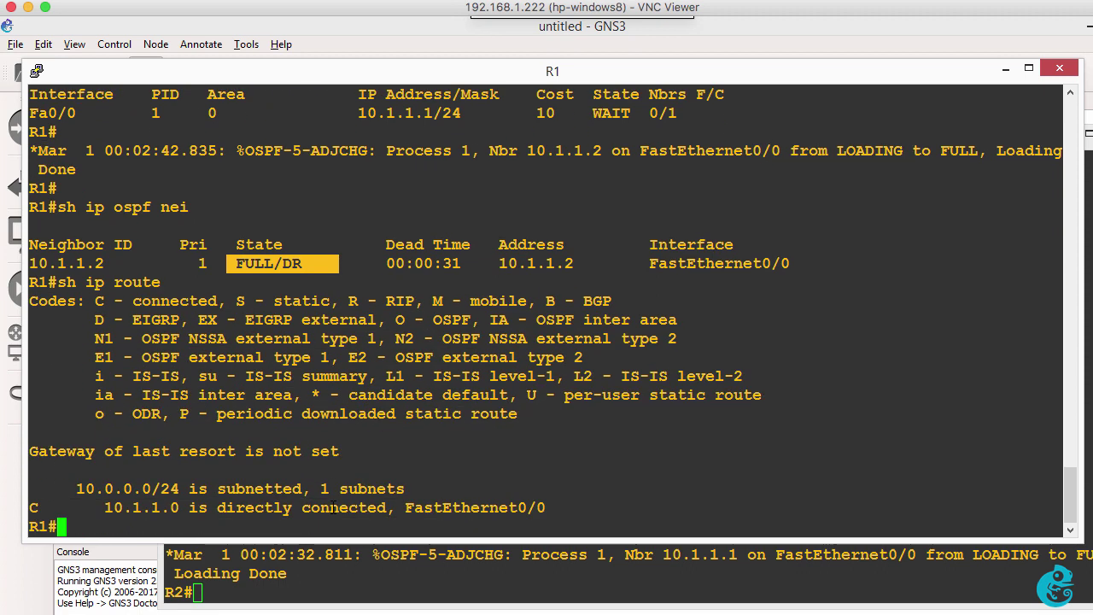
On R2, create Loopback0 with address 2.2.2.2 255.255.255.255, then return to R1's console.
left_click(446, 574)
type("conf t")
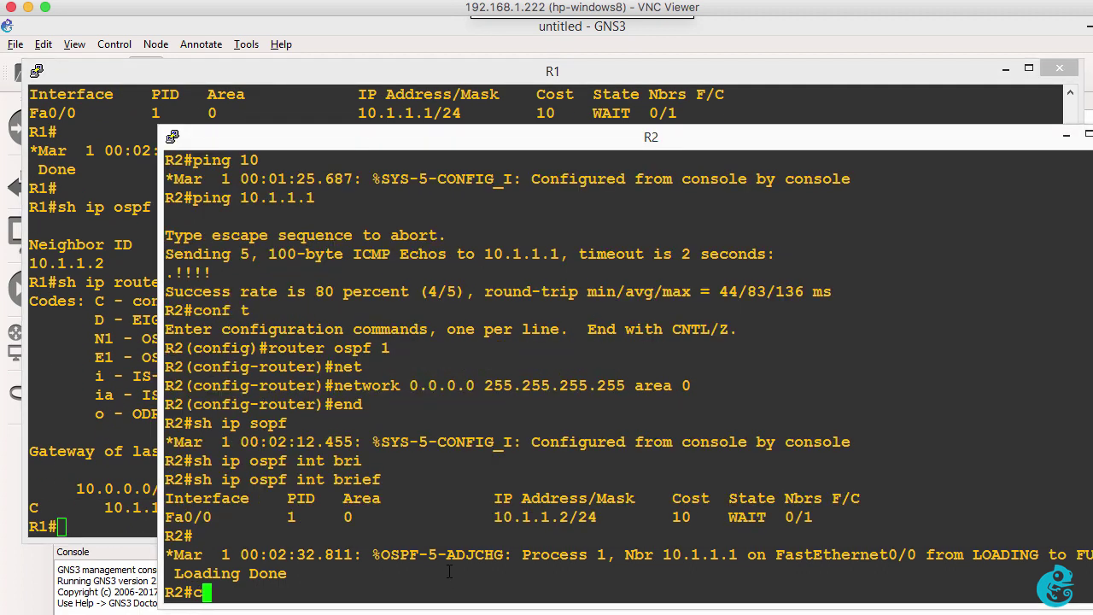
key("Return")
type("int loop 0")
key("Return")
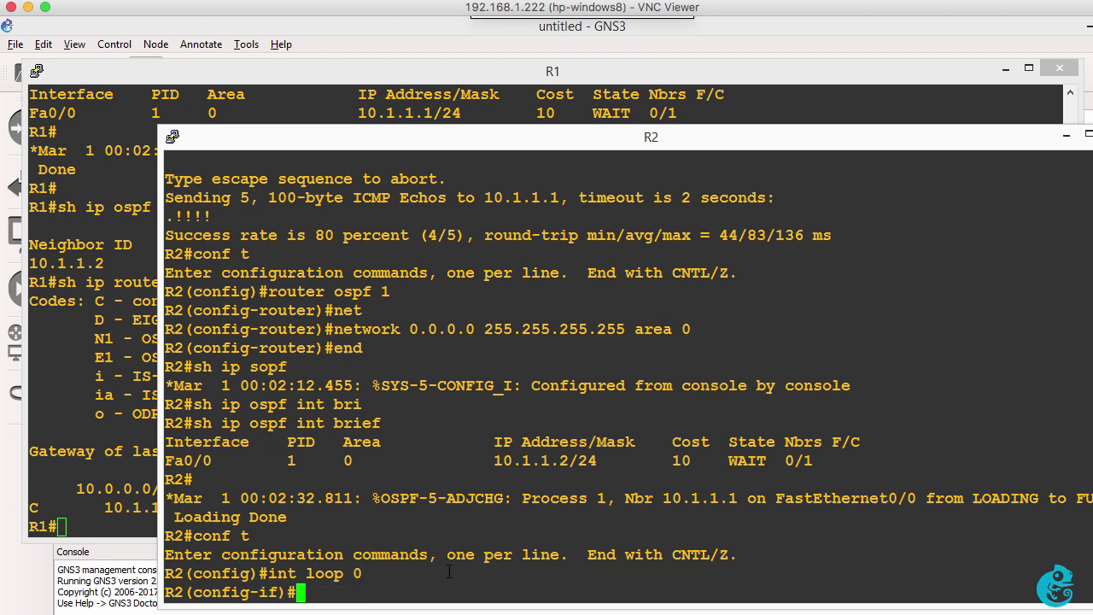
type("ip add")
key("Tab")
type("2.2.2.2")
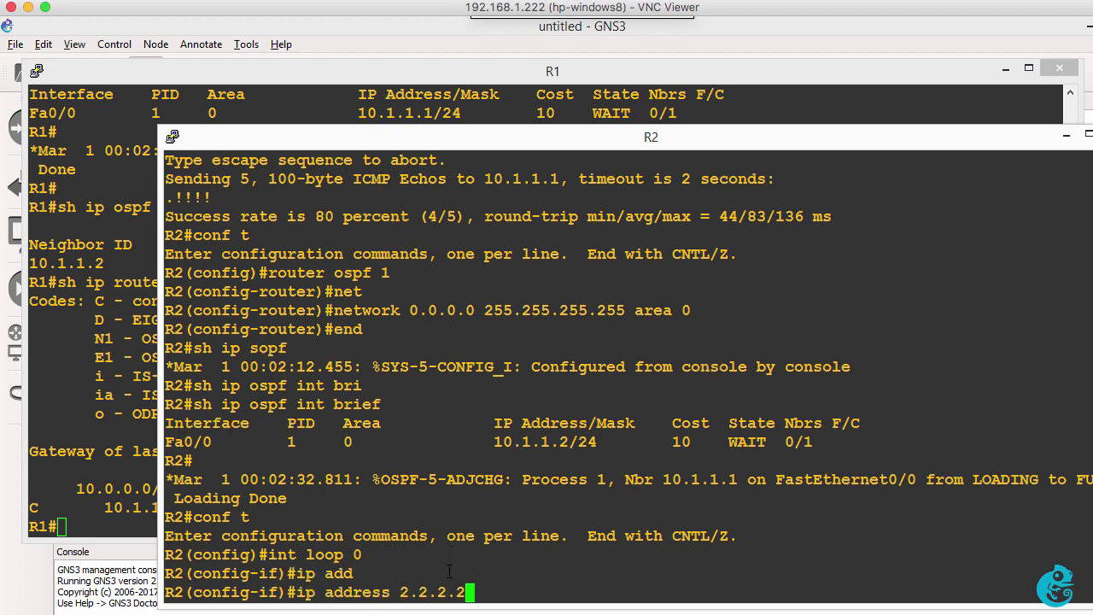
type(" 255.255.255.255.2")
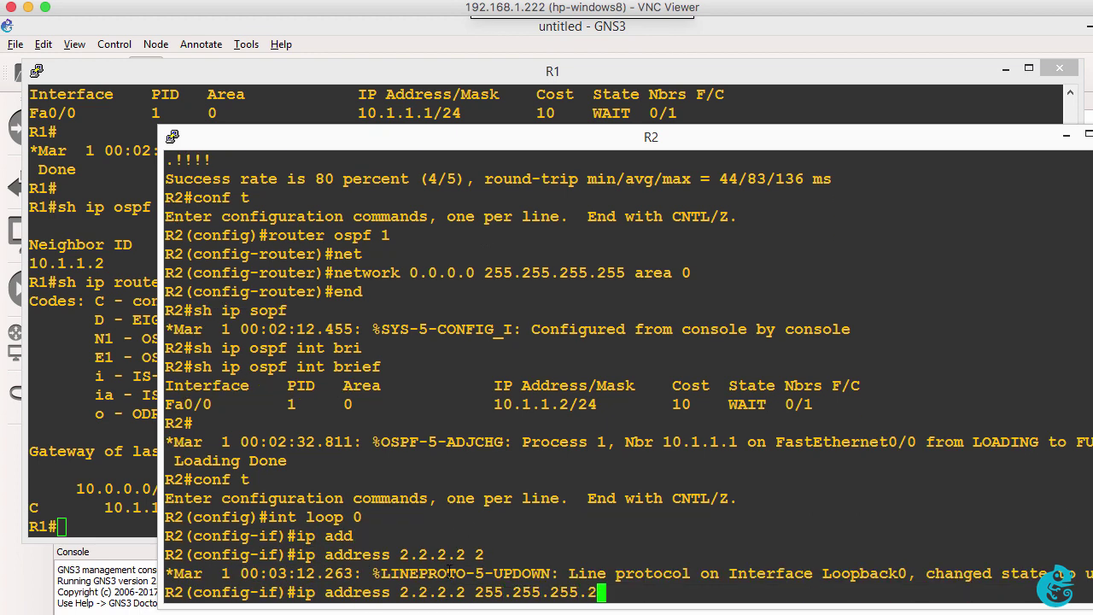
key("Return")
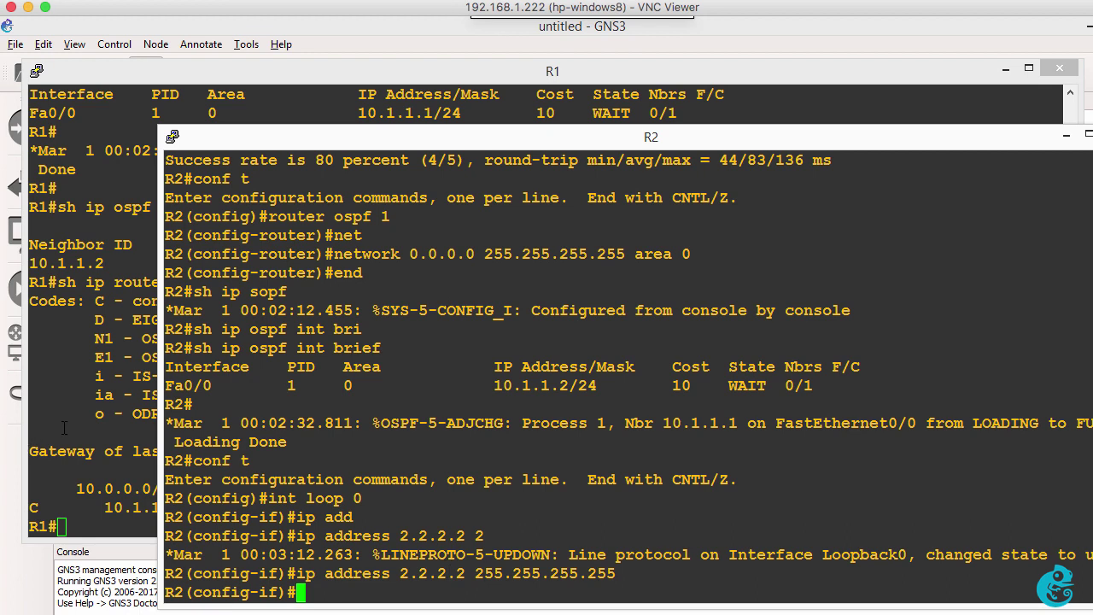
left_click(65, 427)
Recheck R1's routing table until the OSPF route to 2.2.2.2 appears, then ping 2.2.2.2.
key("Up")
key("Return")
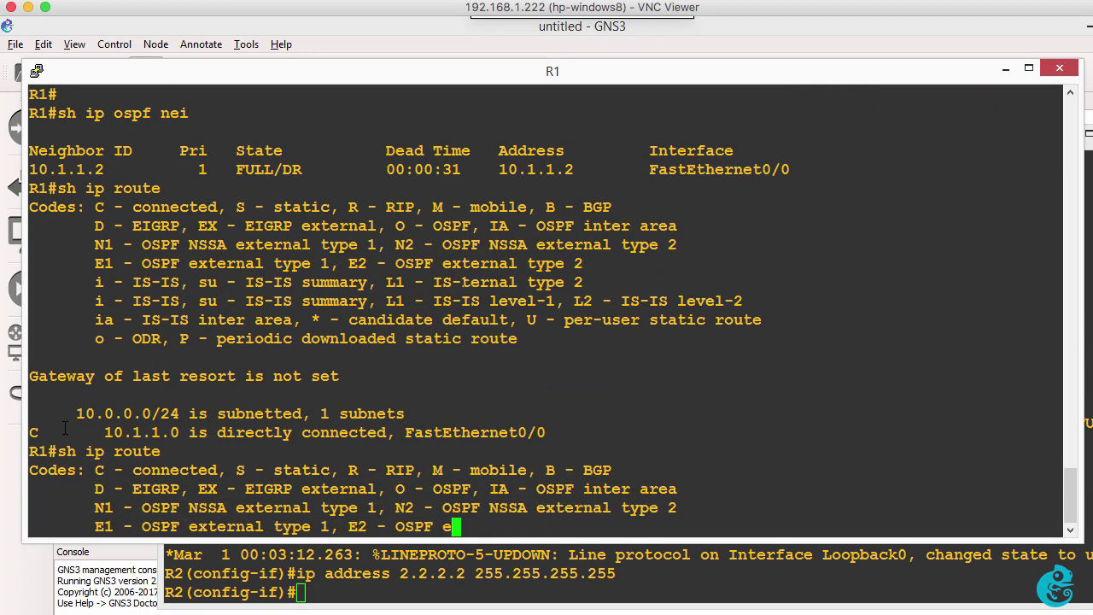
key("Up")
key("Return")
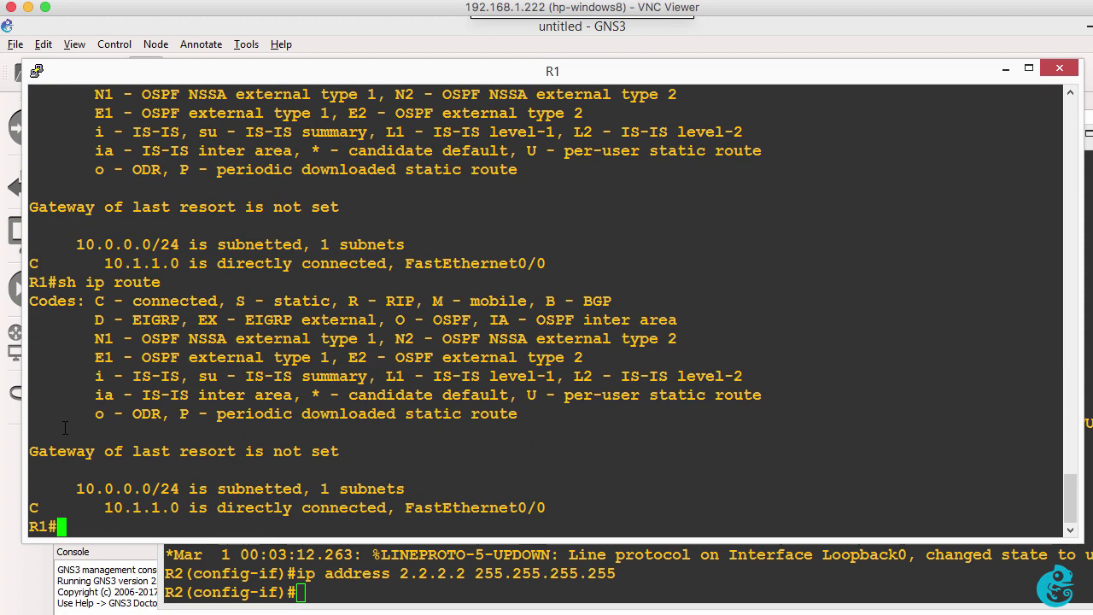
key("Up")
key("Return")
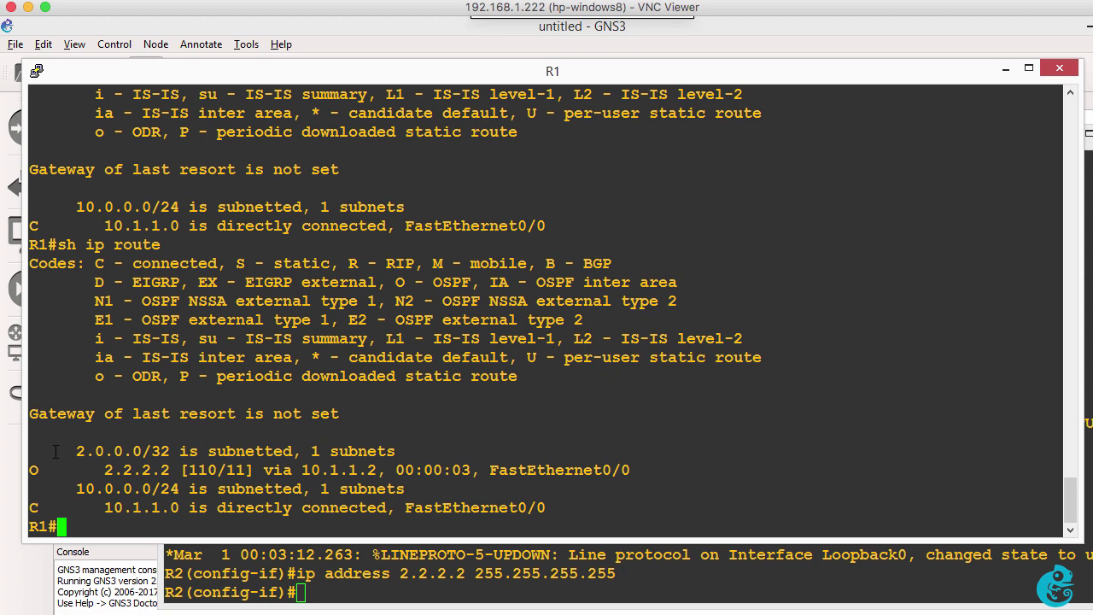
type("ping 2.2.2.2")
key("Return")
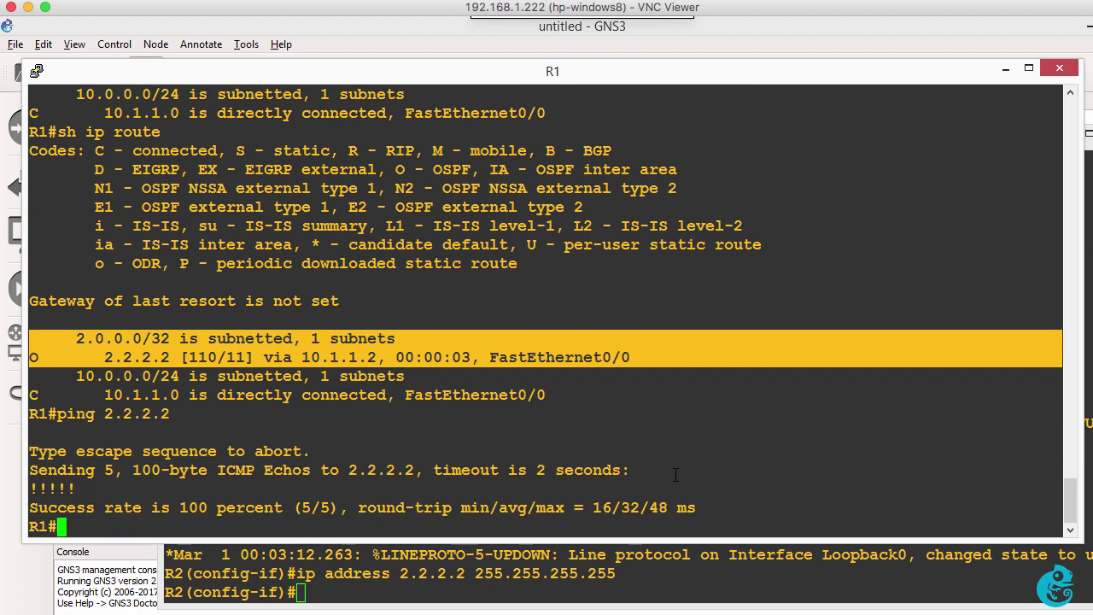
On R1, create Loopback0 with address 1.1.1.1 255.255.255.255.
type("conf t")
key("Return")
type("int fl")
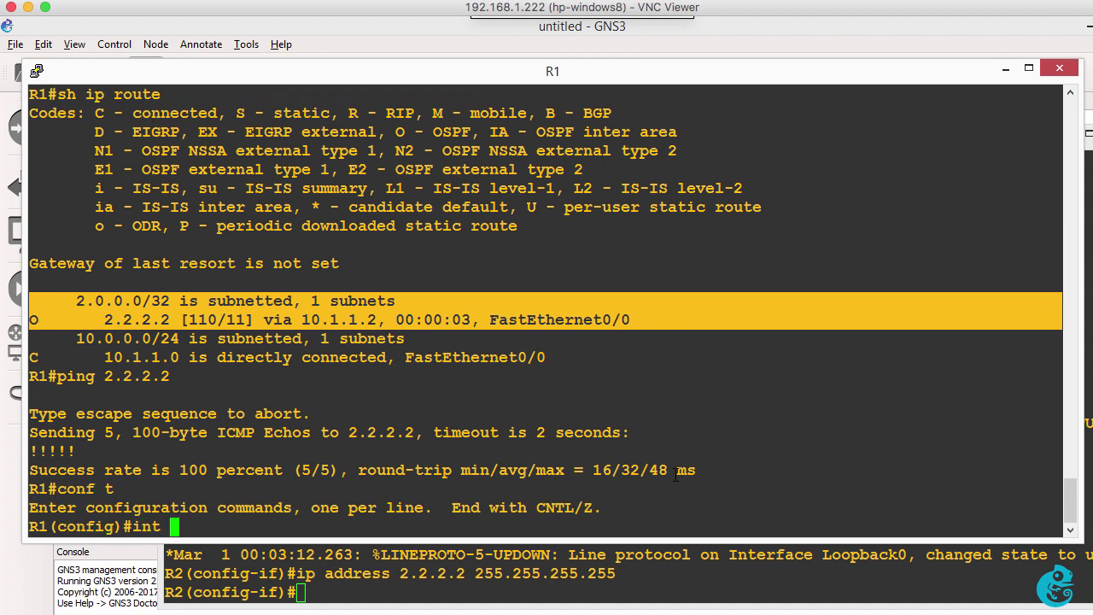
key("BackSpace")
key("BackSpace")
type("loop 0")
key("Return")
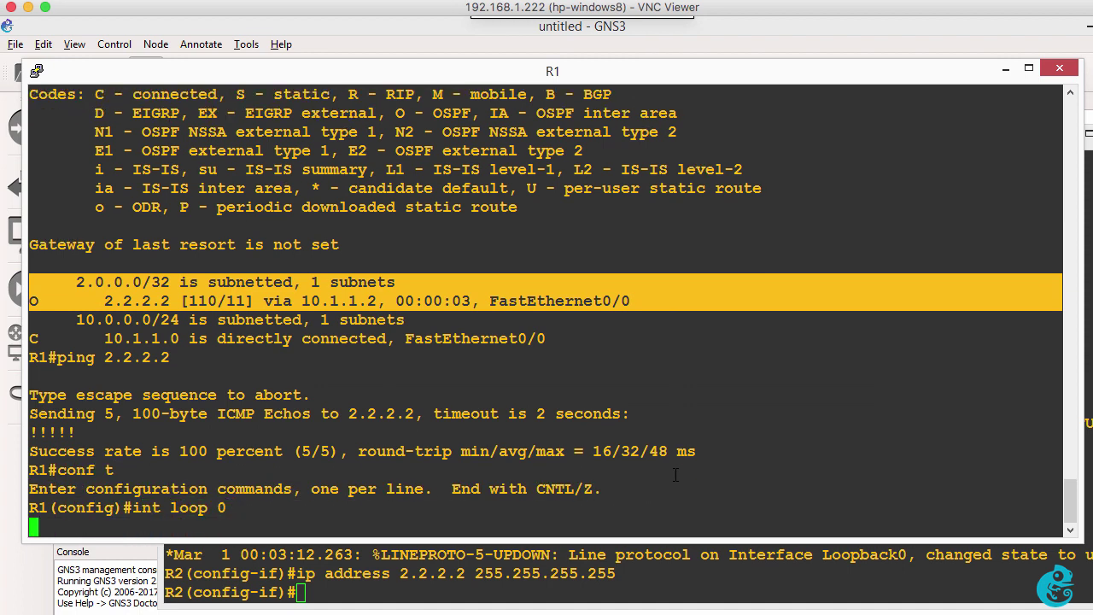
type("ip ad")
key("Tab")
type("1.1.1.1 25")
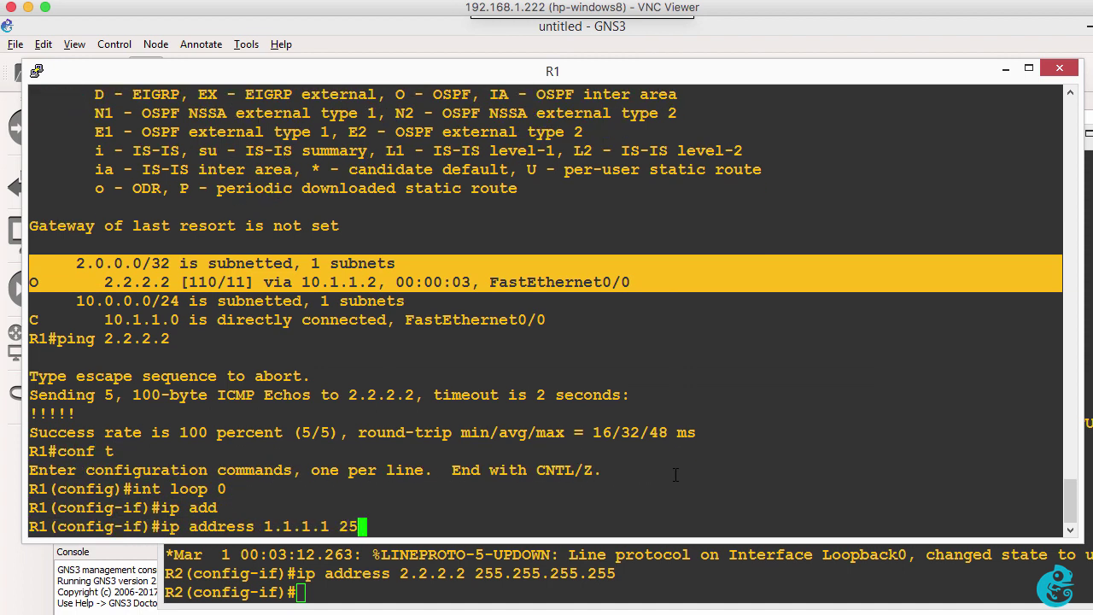
type("5.255.255.255.2")
key("Return")
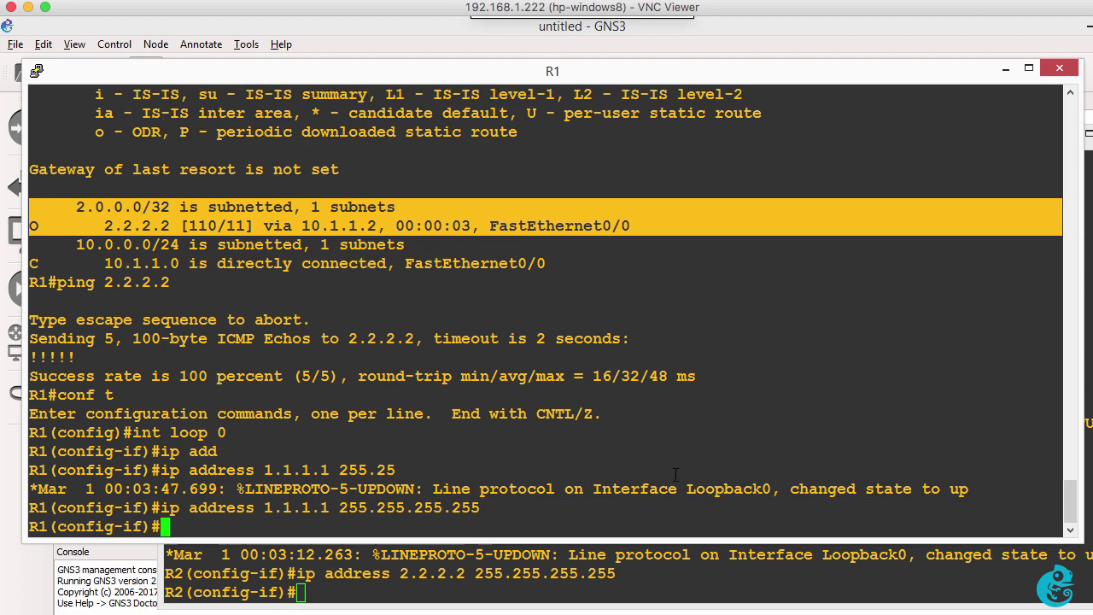
Display R2's routing table with 'sh ip route'.
left_click(876, 549)
type("sh ip route")
key("Return")
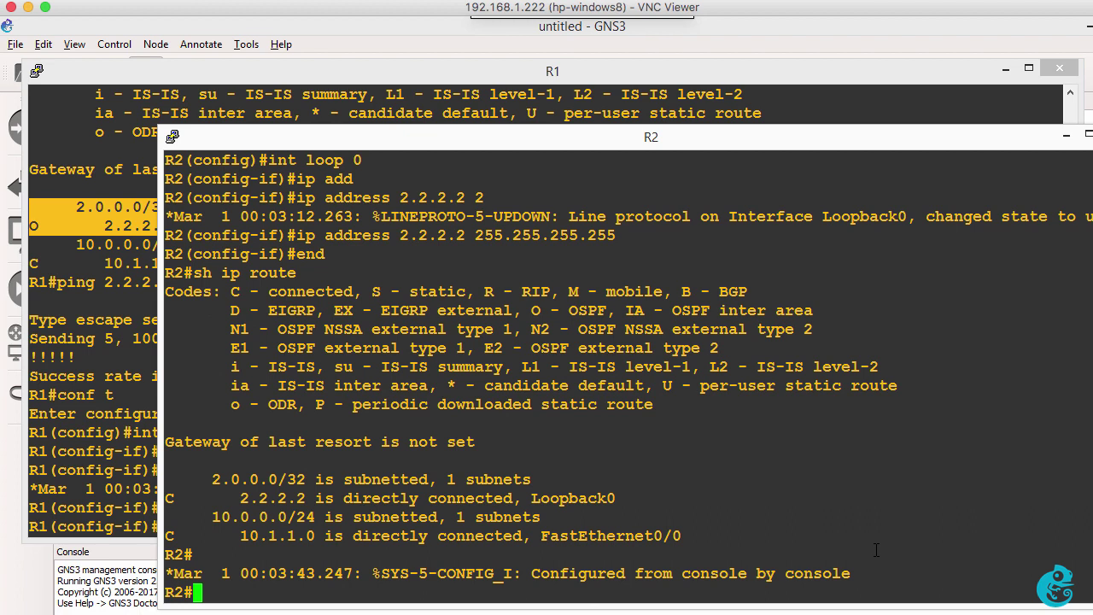
Confirm R2 learns 1.1.1.1 via OSPF and pings 1.1.1.1 at 100 percent.
key("Up")
key("Return")
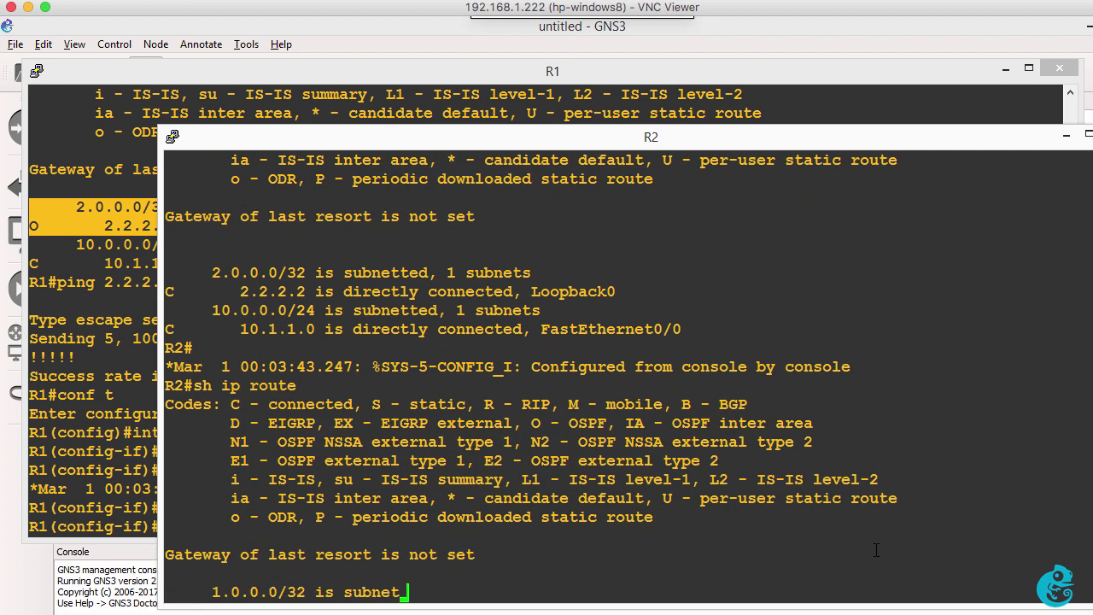
type("ping 1.1.1.1")
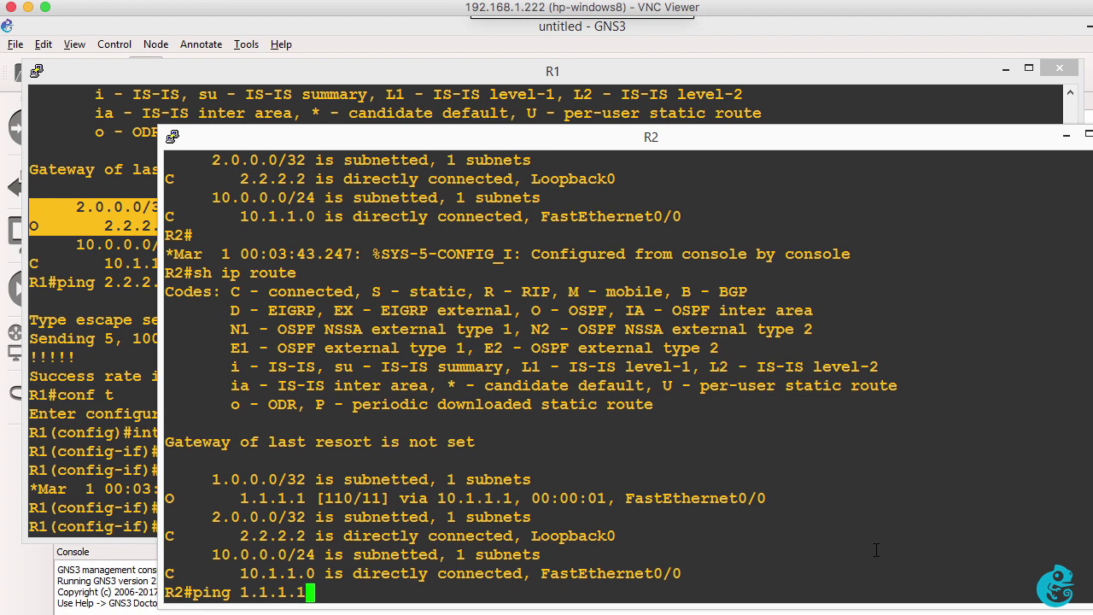
key("Return")
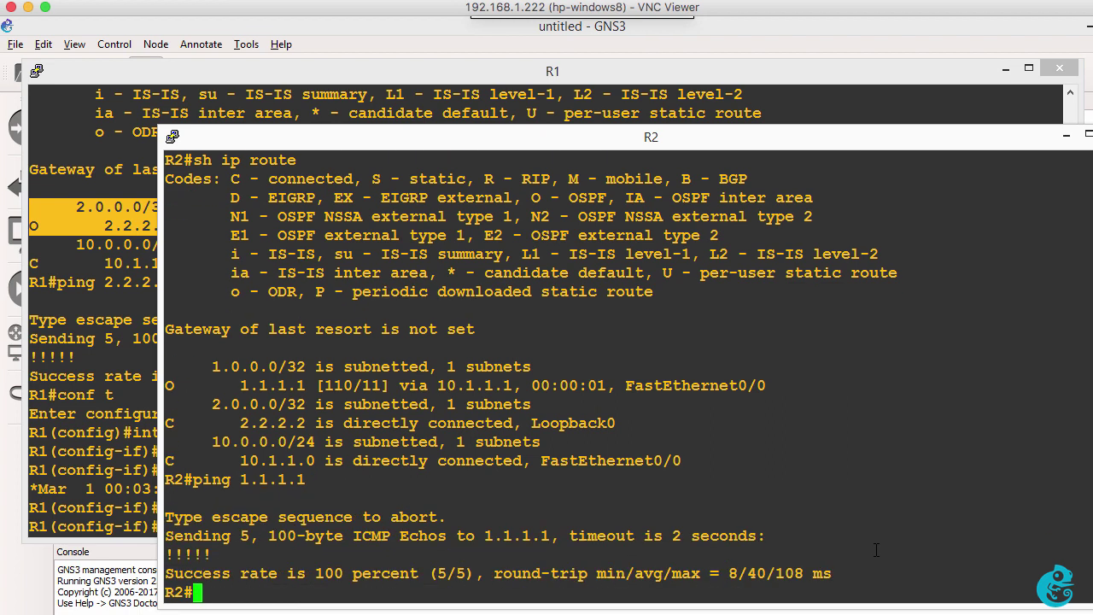
left_click(1025, 34)
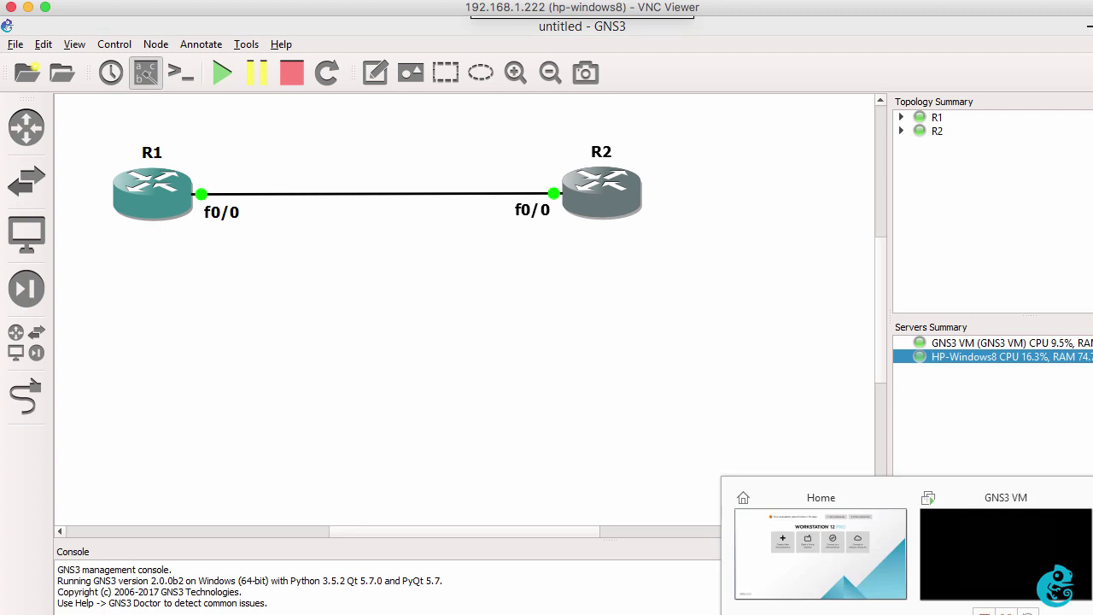
Dismiss the GNS3 VM's information and menu screens in VMware Workstation.
left_click(961, 547)
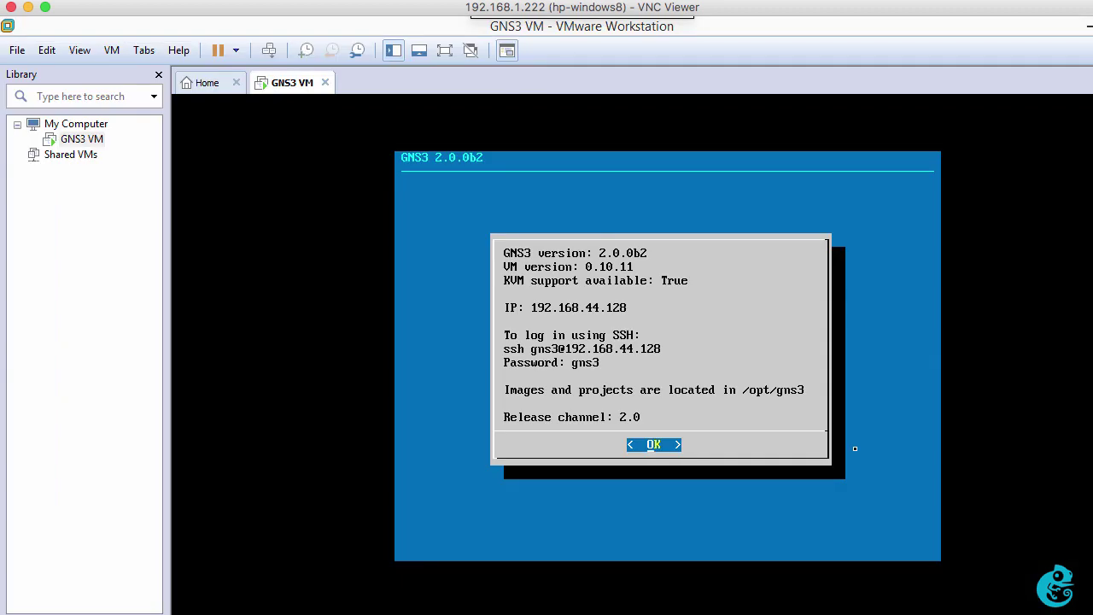
key("Return")
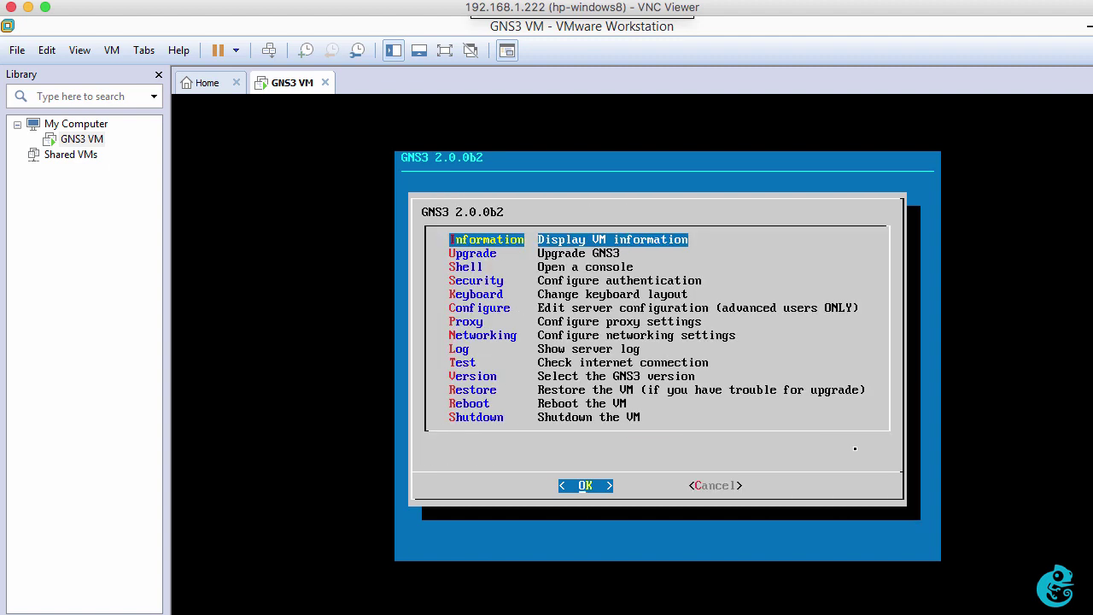
key("Return")
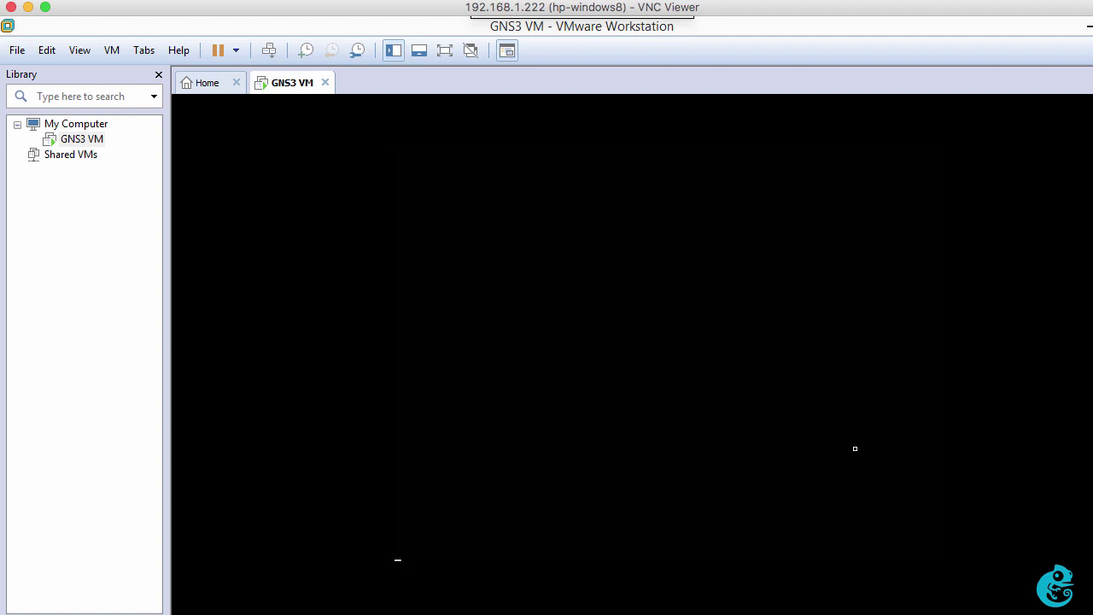